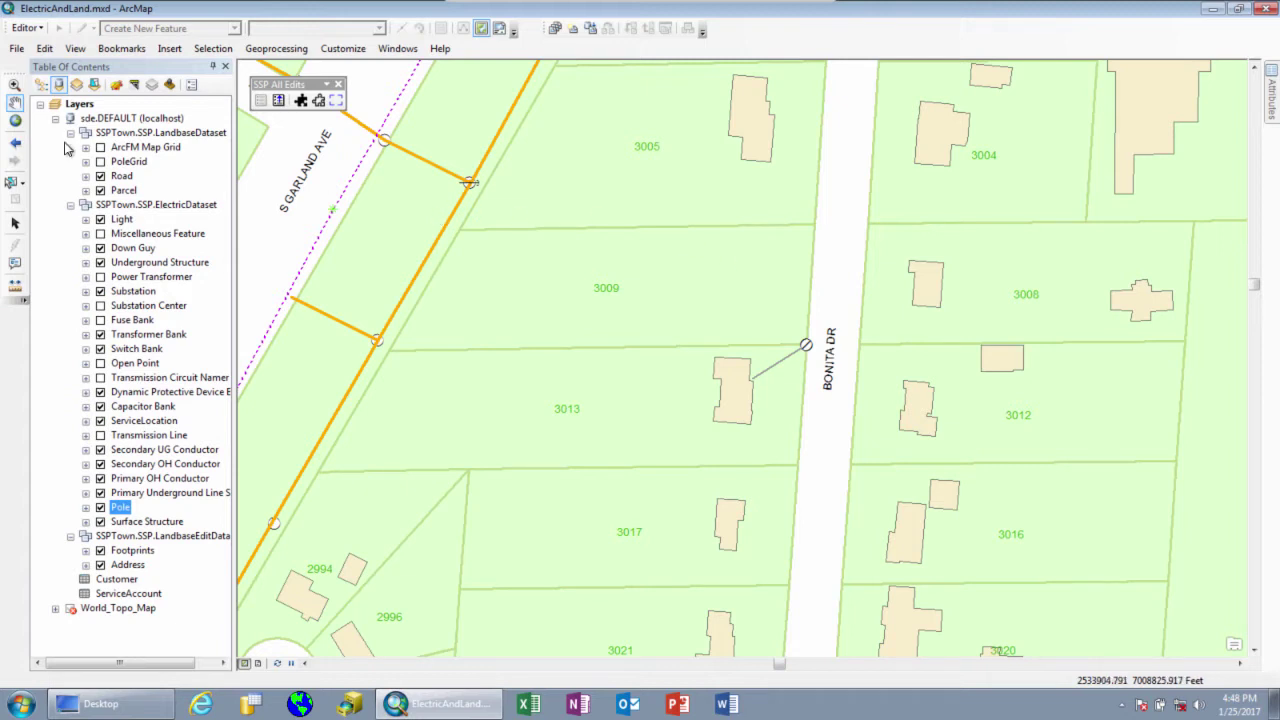
Select the secondary overhead conductor serving the house at 3013 and search the All Edits tables for its edit history.
left_click(11, 183)
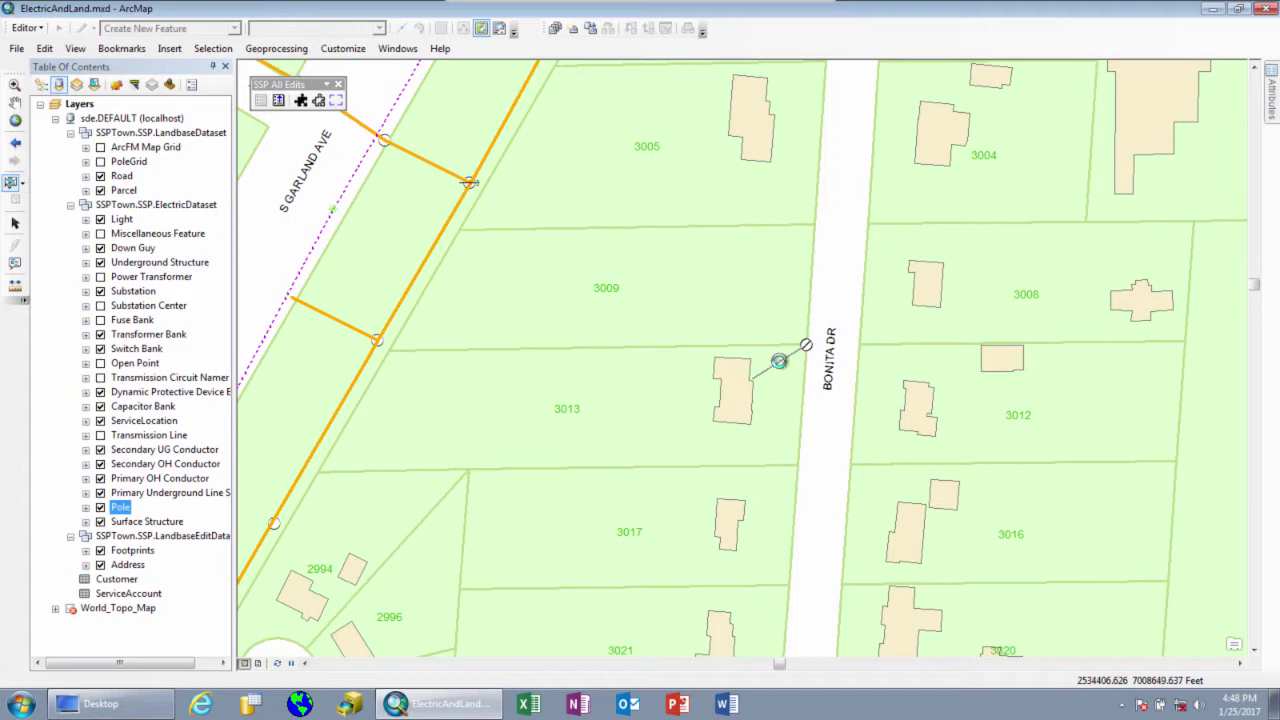
left_click(780, 366)
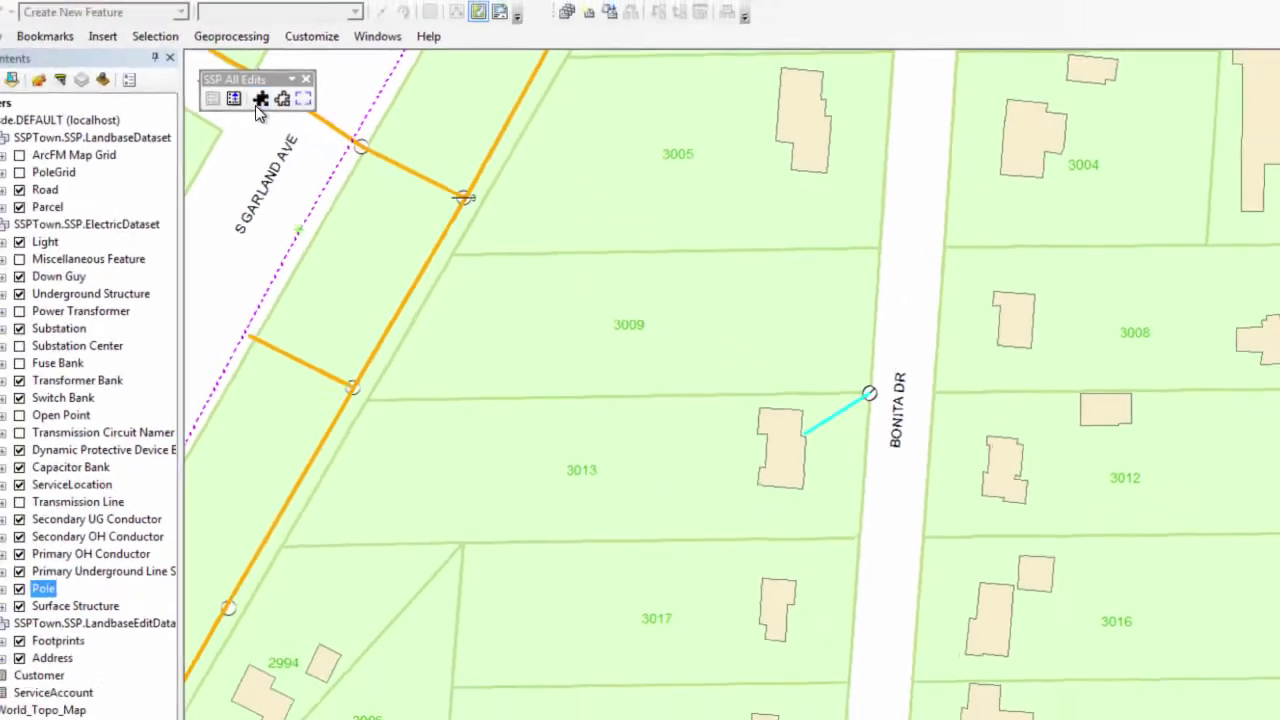
left_click(128, 93)
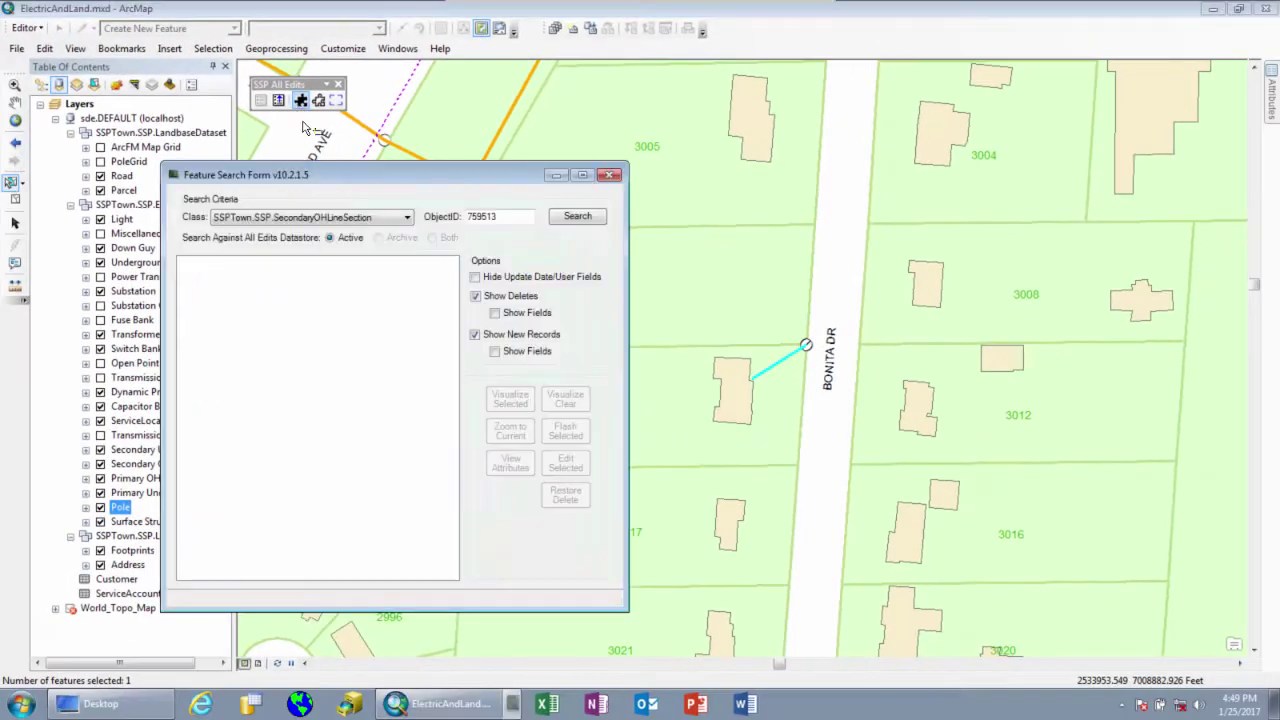
left_click(597, 222)
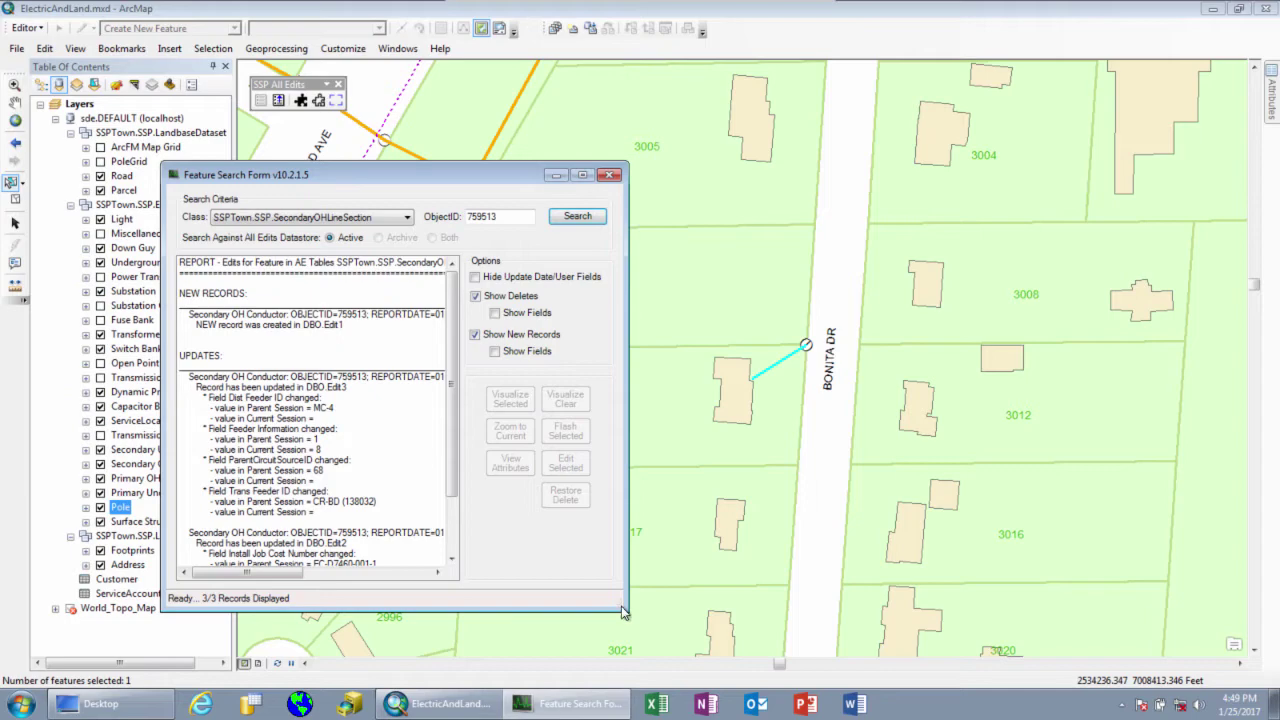
left_click_drag(622, 612, 708, 718)
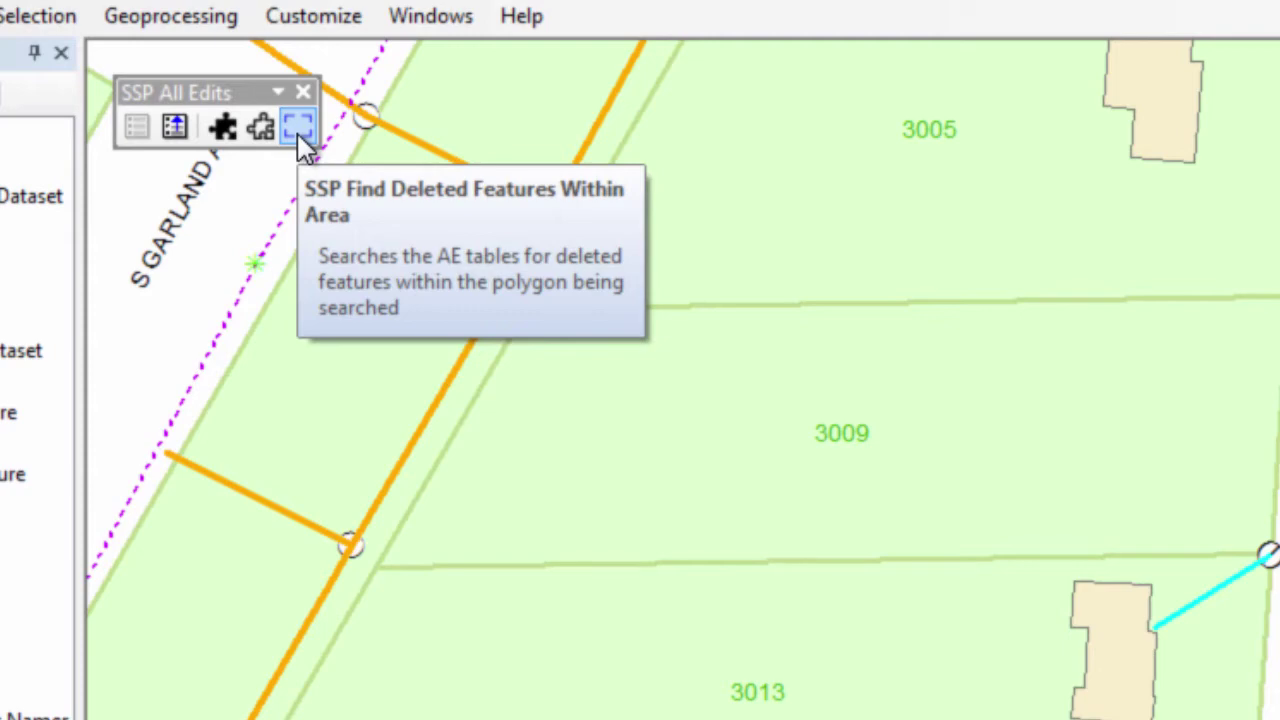
Find deleted features within a rectangle around the Bonita Dr parcels and retrieve the edit history of the deleted Primary OH Conductor.
left_click(298, 134)
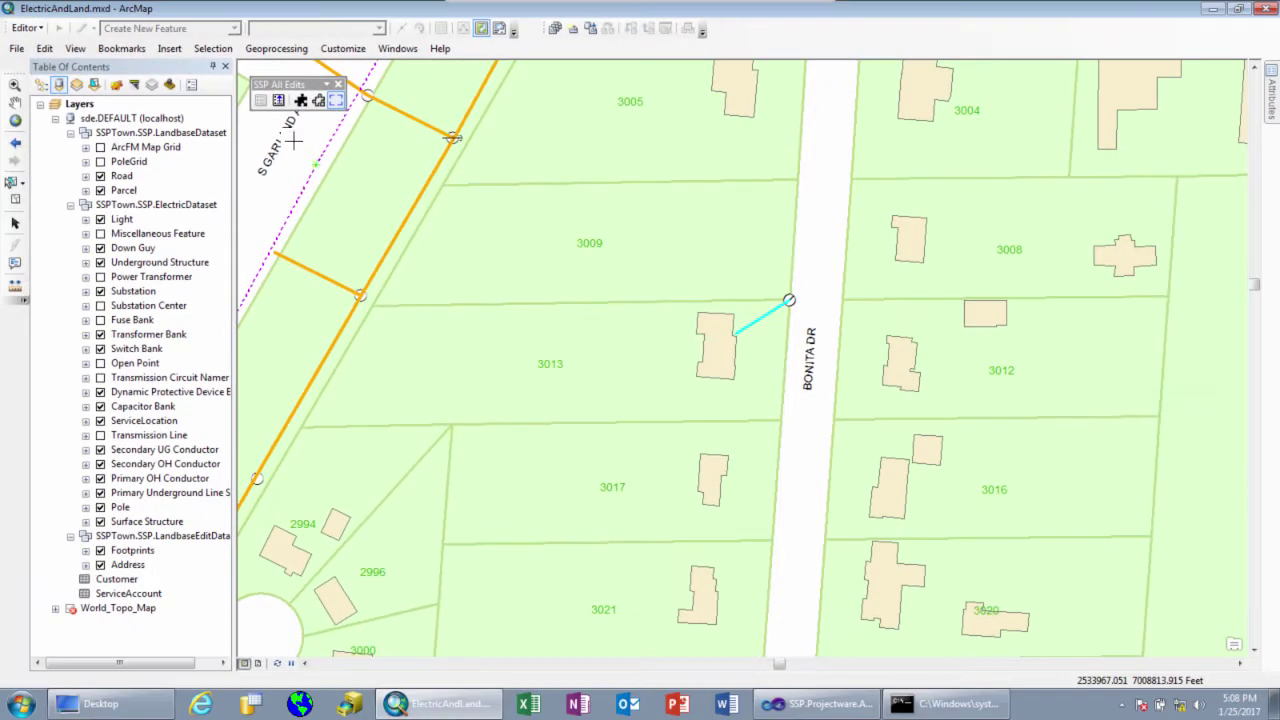
left_click_drag(294, 138, 1041, 563)
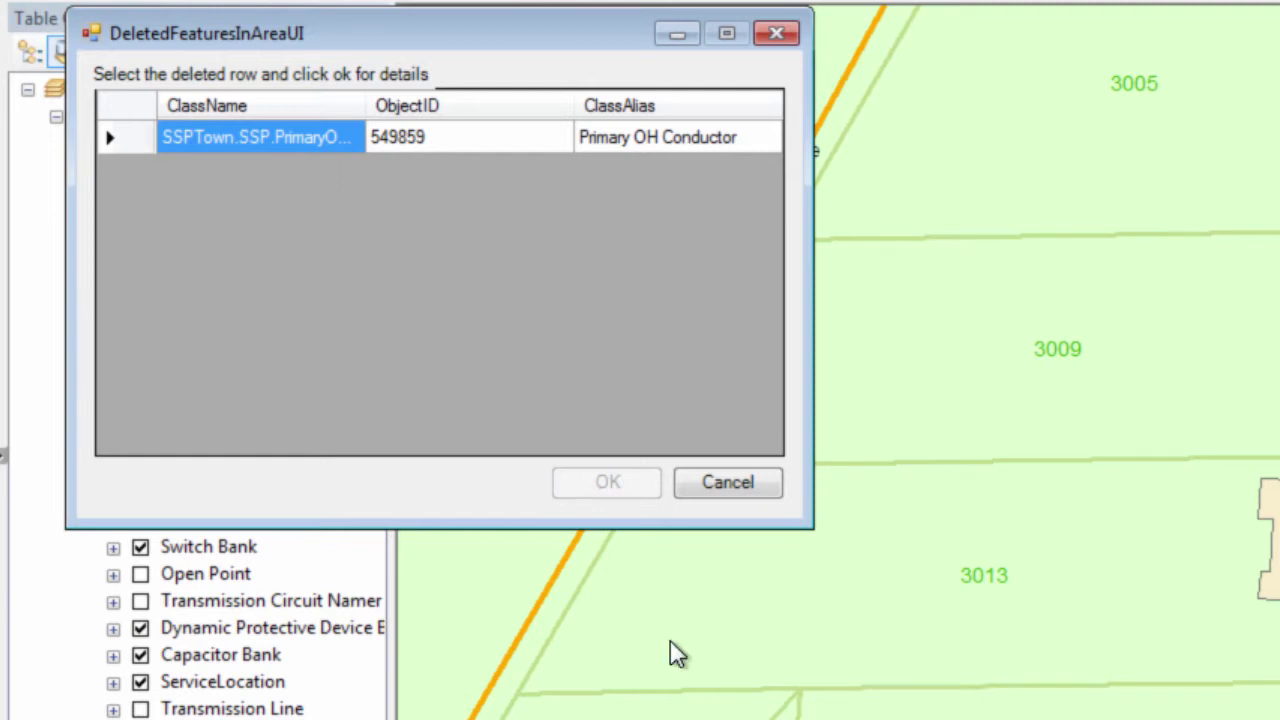
left_click(146, 146)
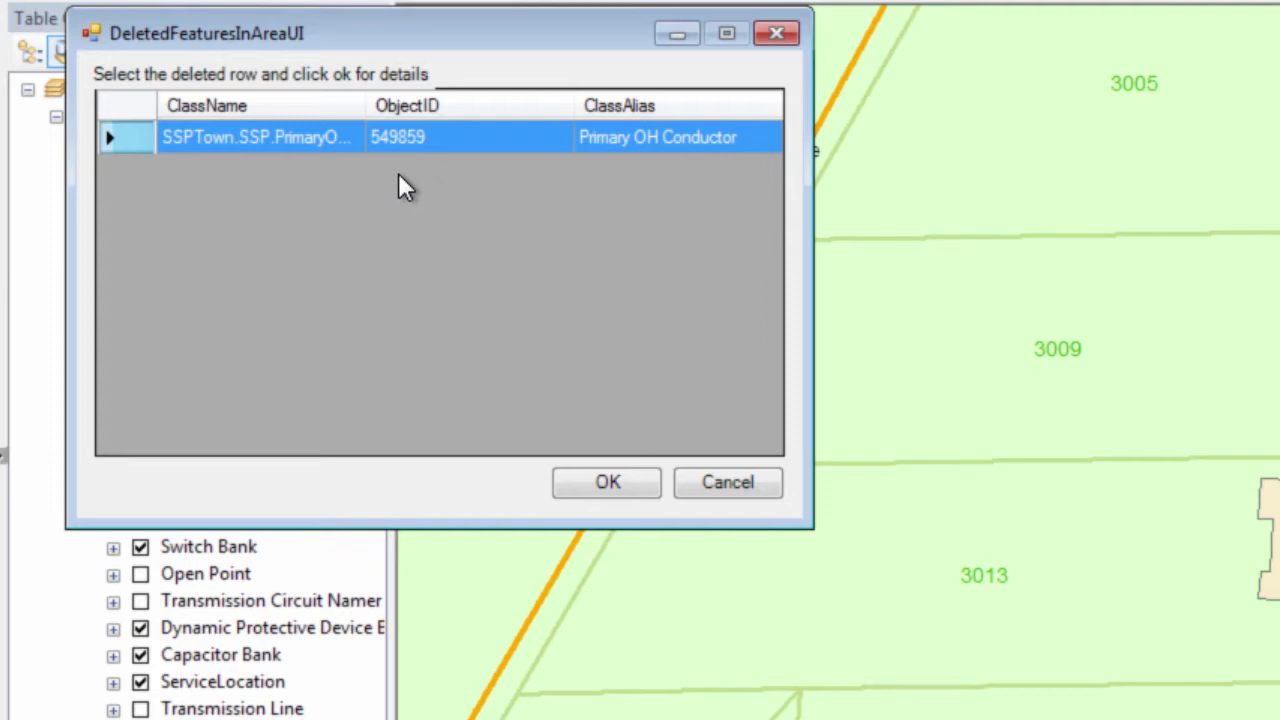
left_click(629, 489)
left_click(890, 150)
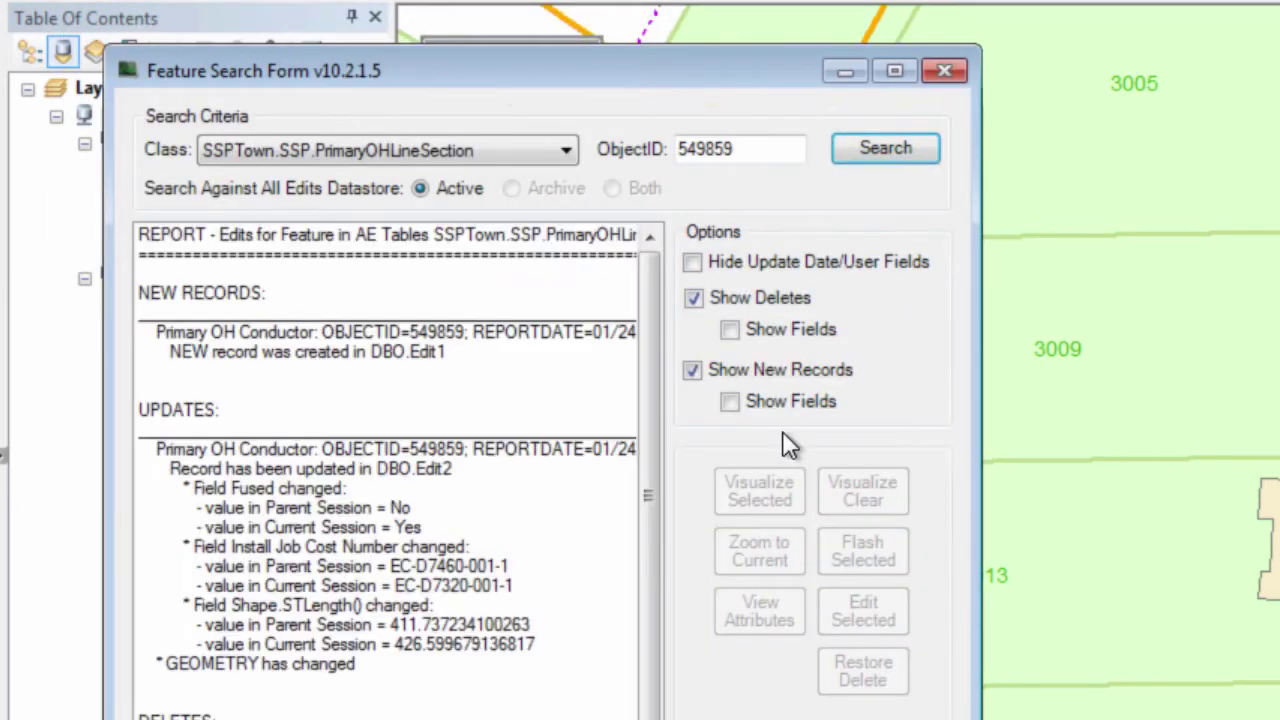
left_click_drag(980, 712, 1016, 712)
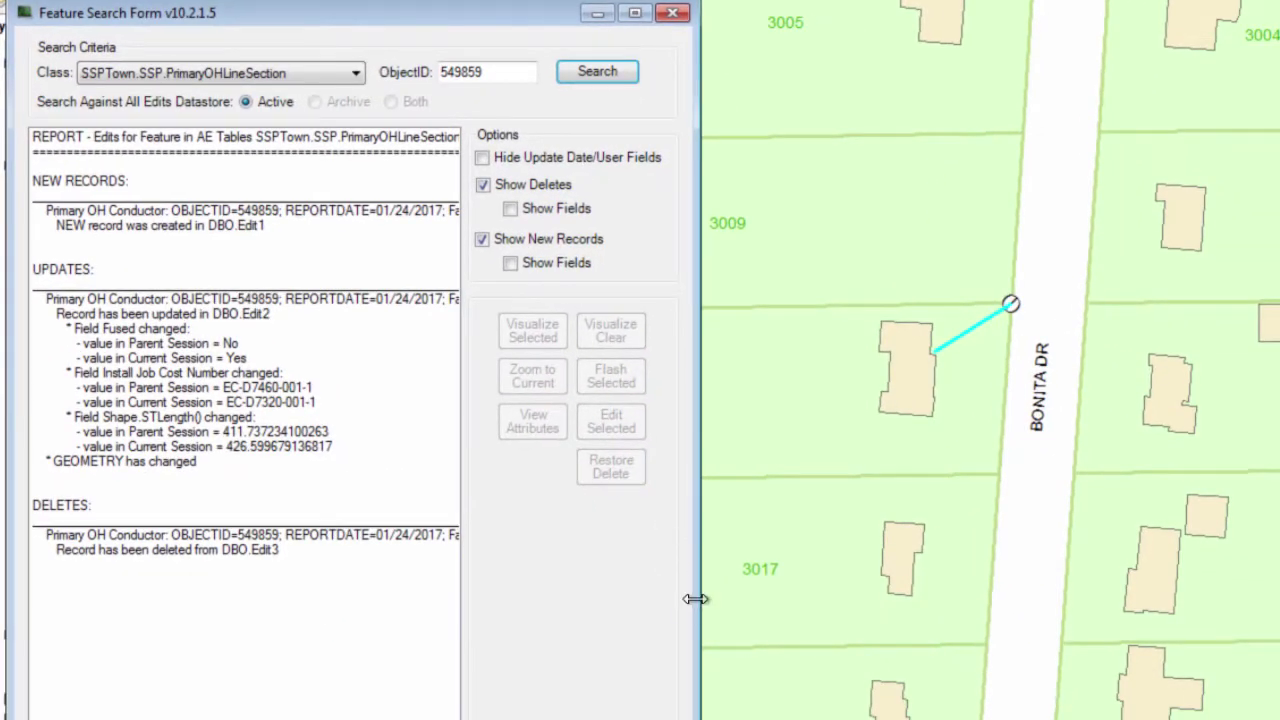
left_click_drag(695, 598, 889, 492)
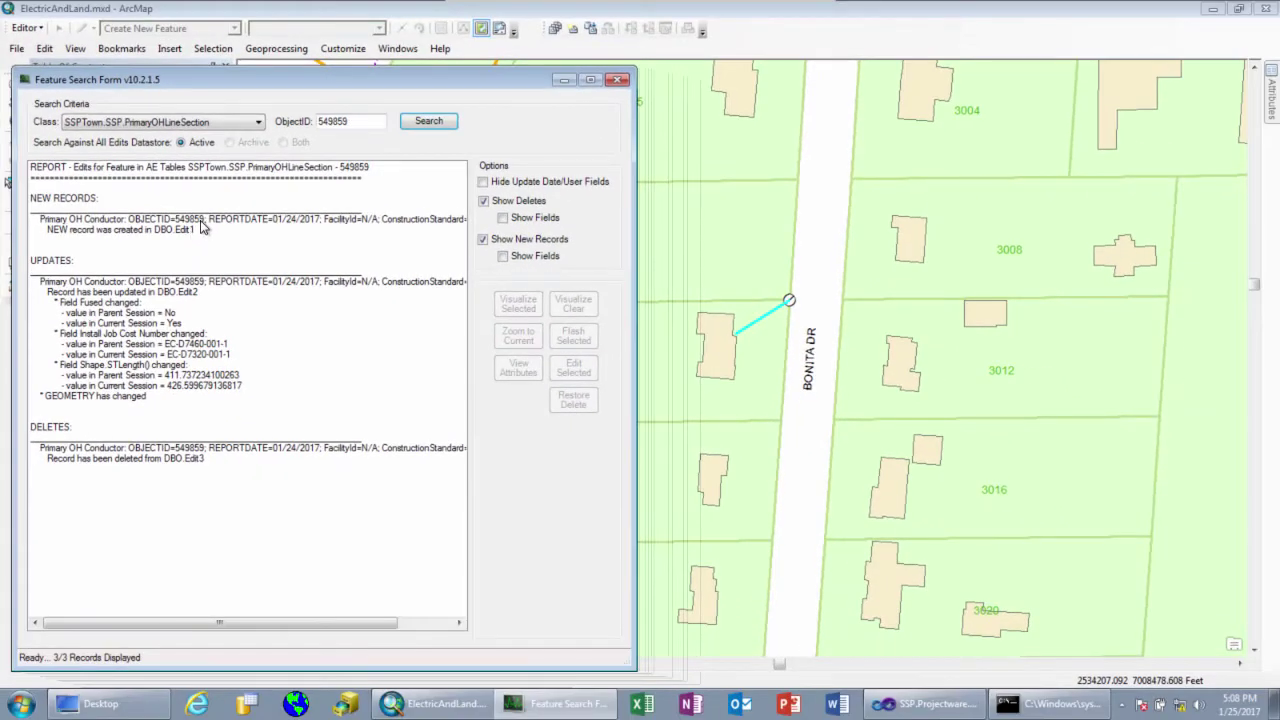
Visualize the conductor's new record from DBO.Edit1 on the map and inspect its full original route.
left_click(202, 222)
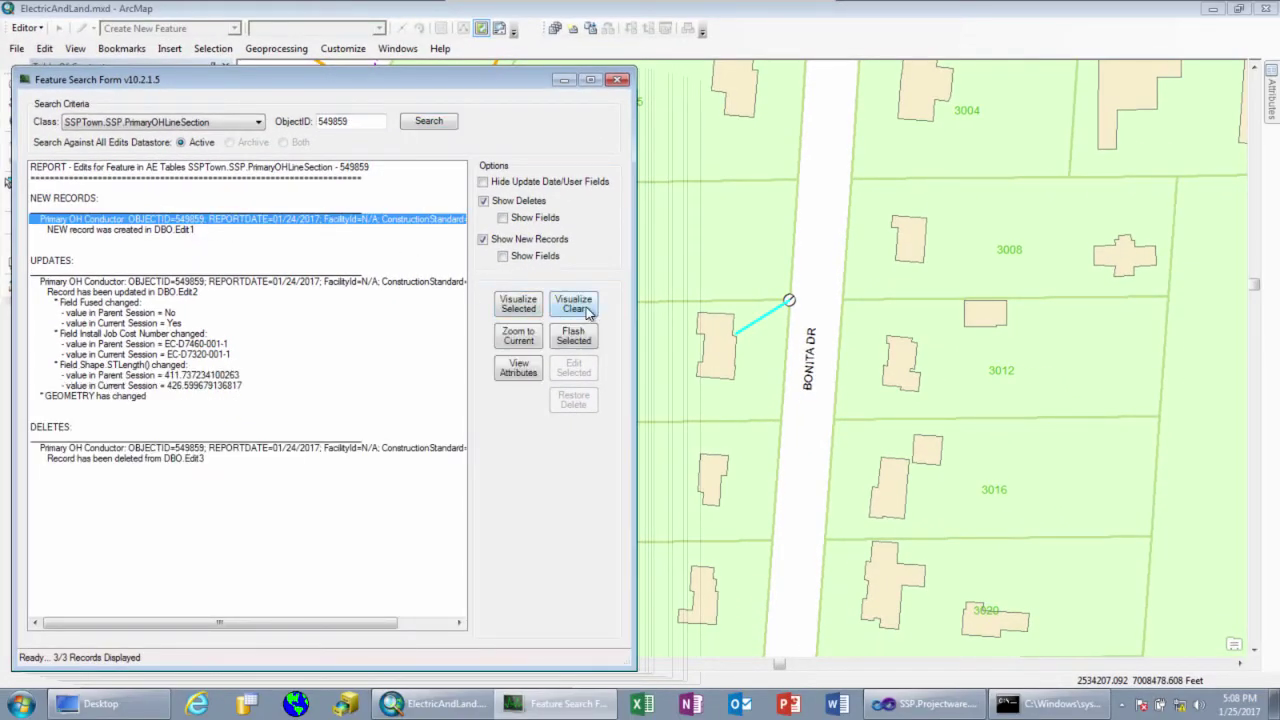
left_click(519, 310)
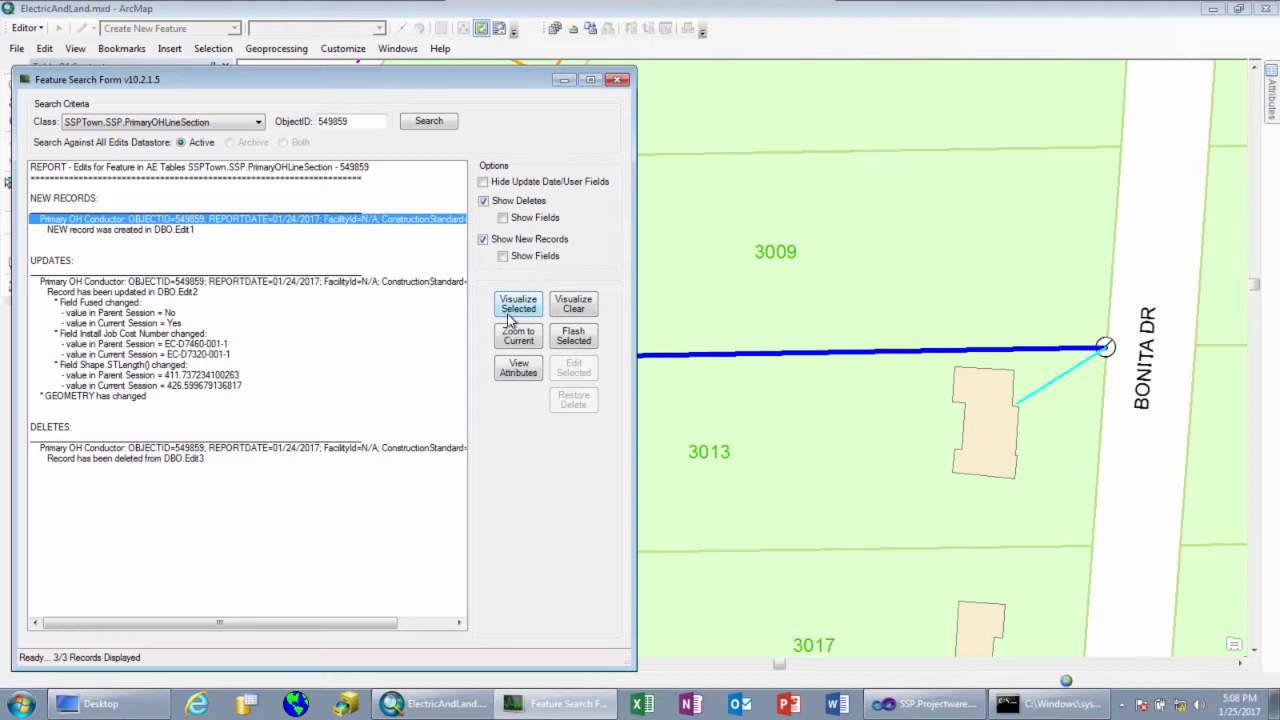
left_click_drag(521, 85, 166, 127)
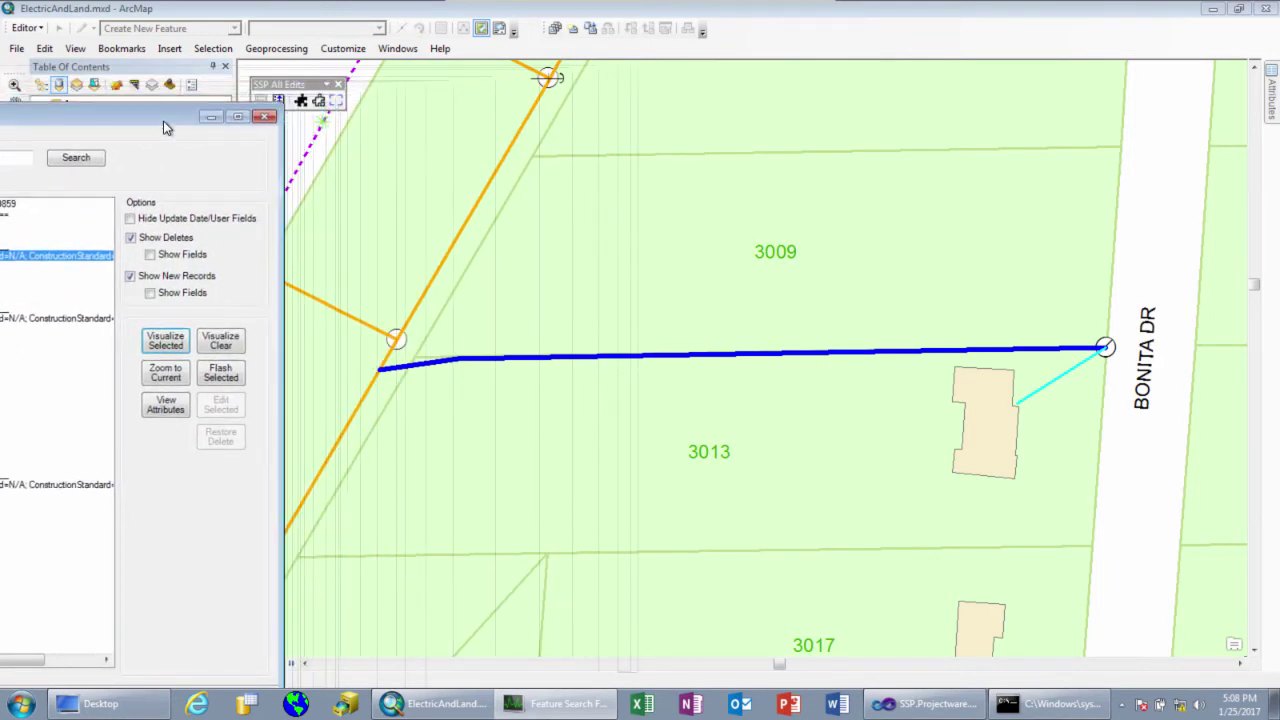
left_click_drag(171, 126, 574, 72)
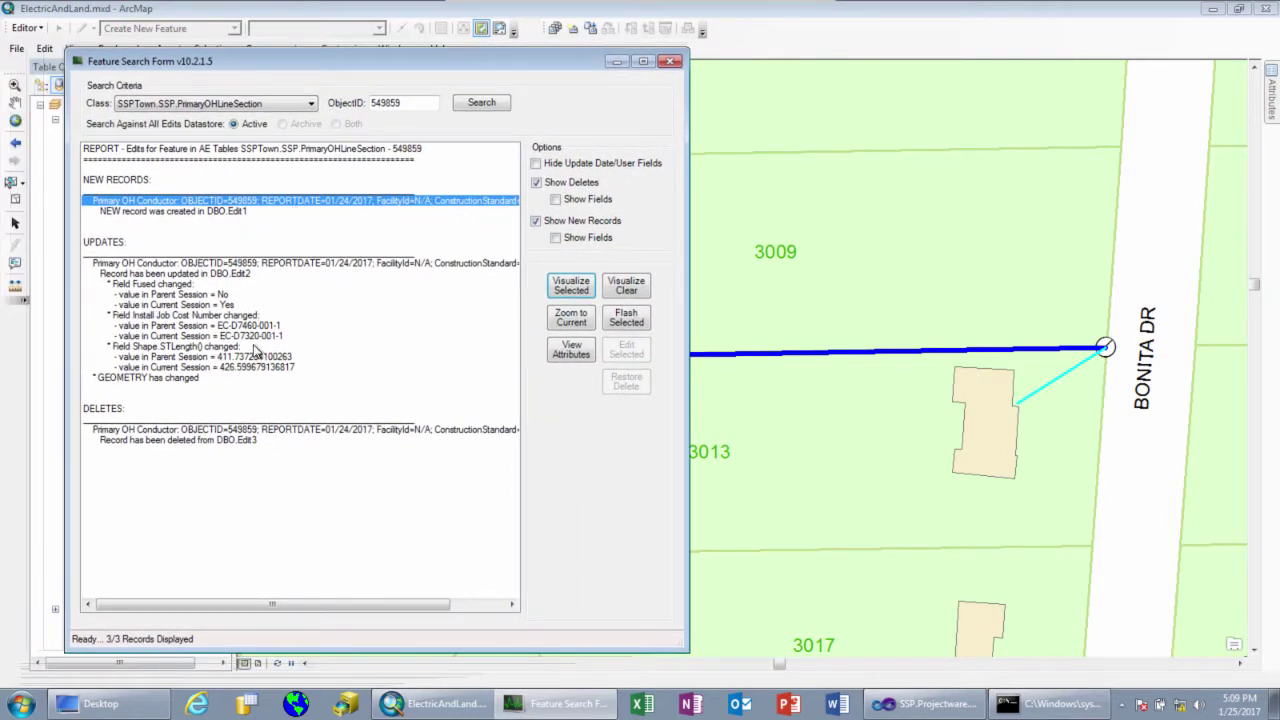
Visualize the conductor's DBO.Edit2 update on the map, compare the old and new shapes, and flash the feature.
left_click(265, 273)
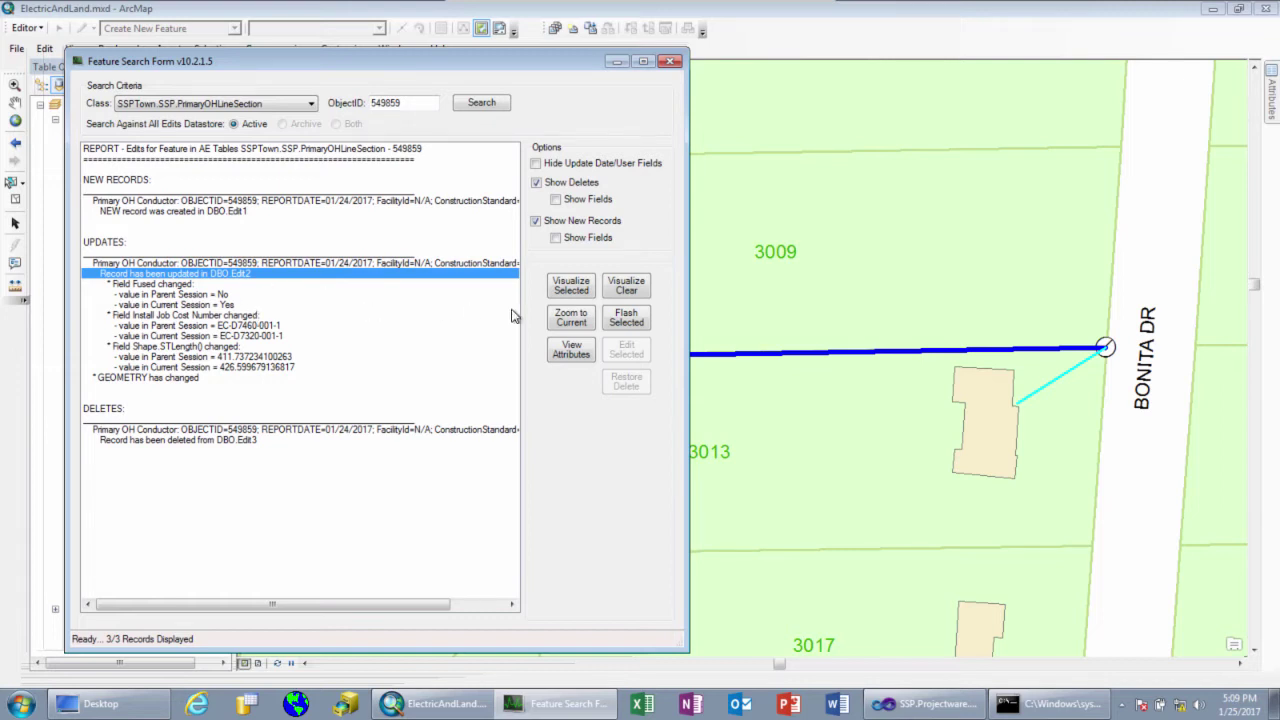
left_click(572, 289)
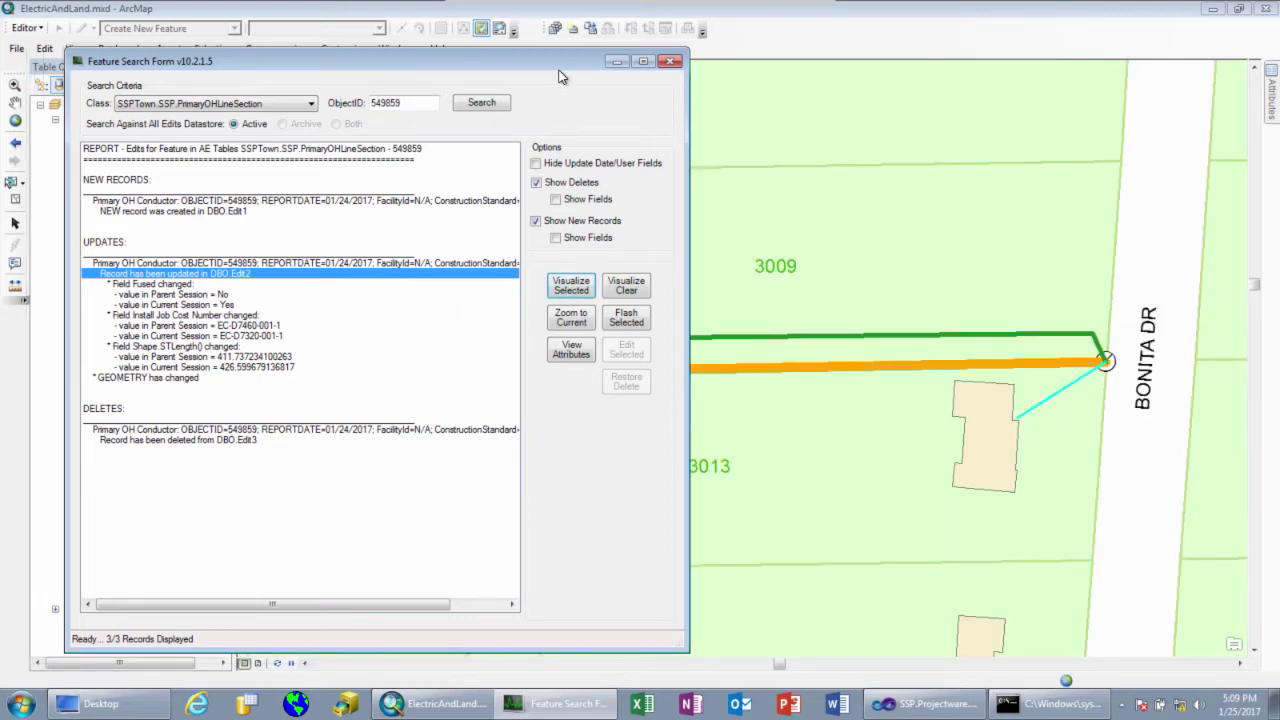
left_click_drag(562, 72, 197, 105)
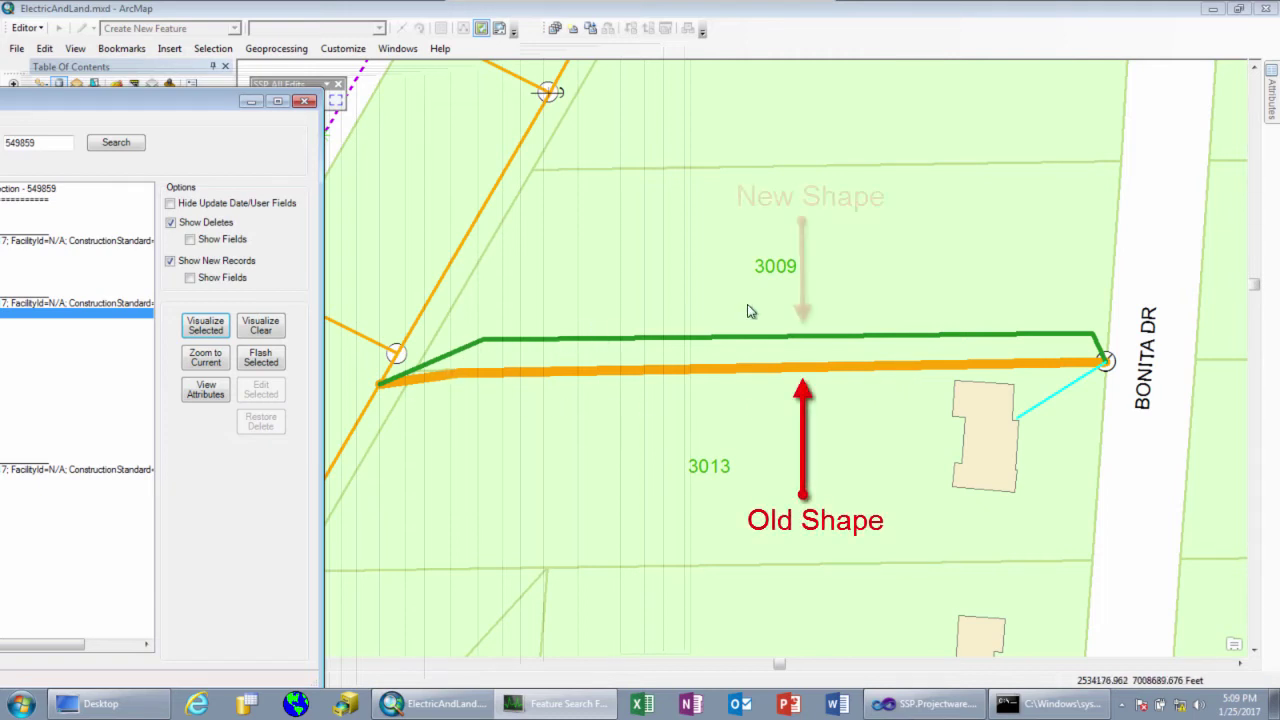
left_click(258, 360)
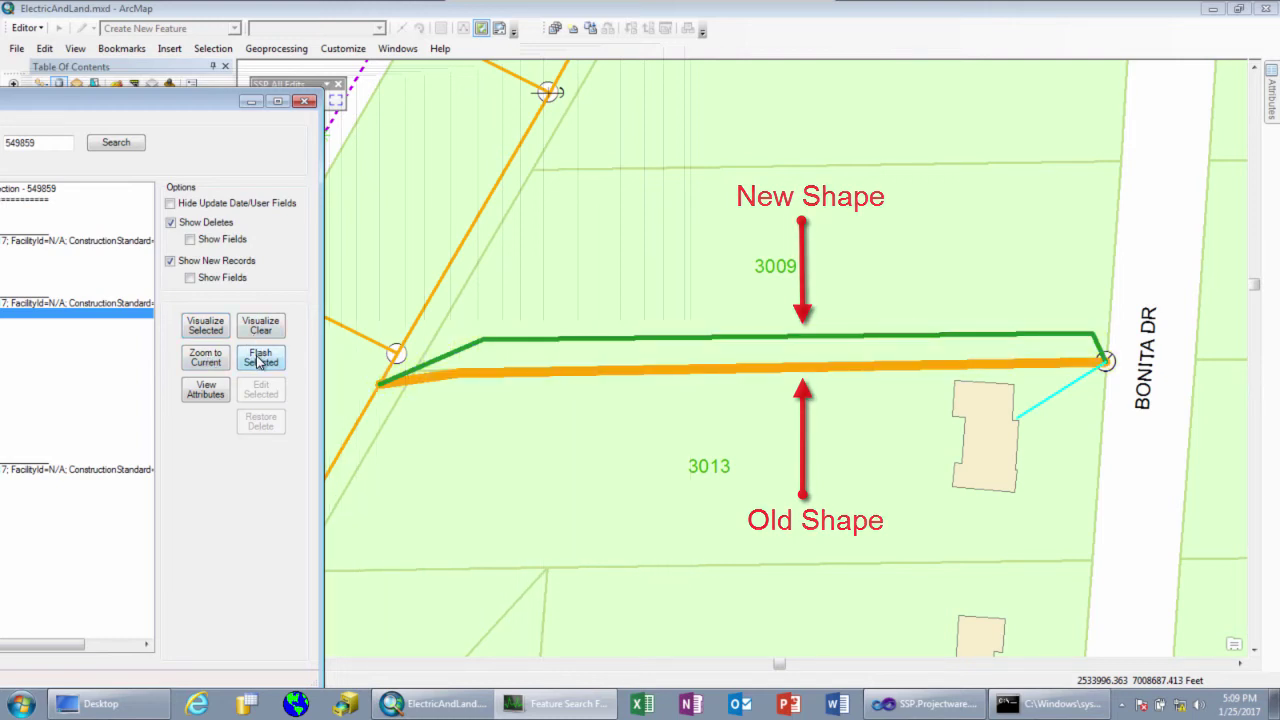
left_click_drag(179, 101, 543, 41)
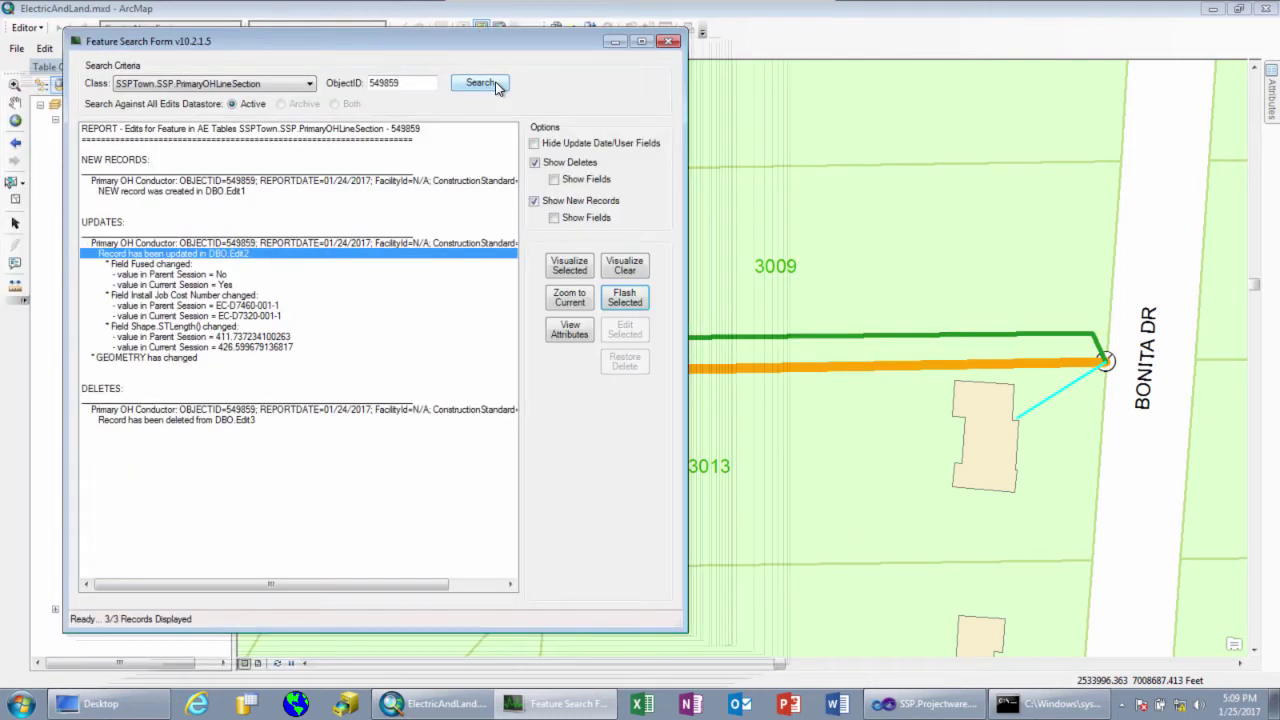
Visualize the conductor's deletion record from DBO.Edit3 on the map and inspect the deleted shape.
left_click(266, 421)
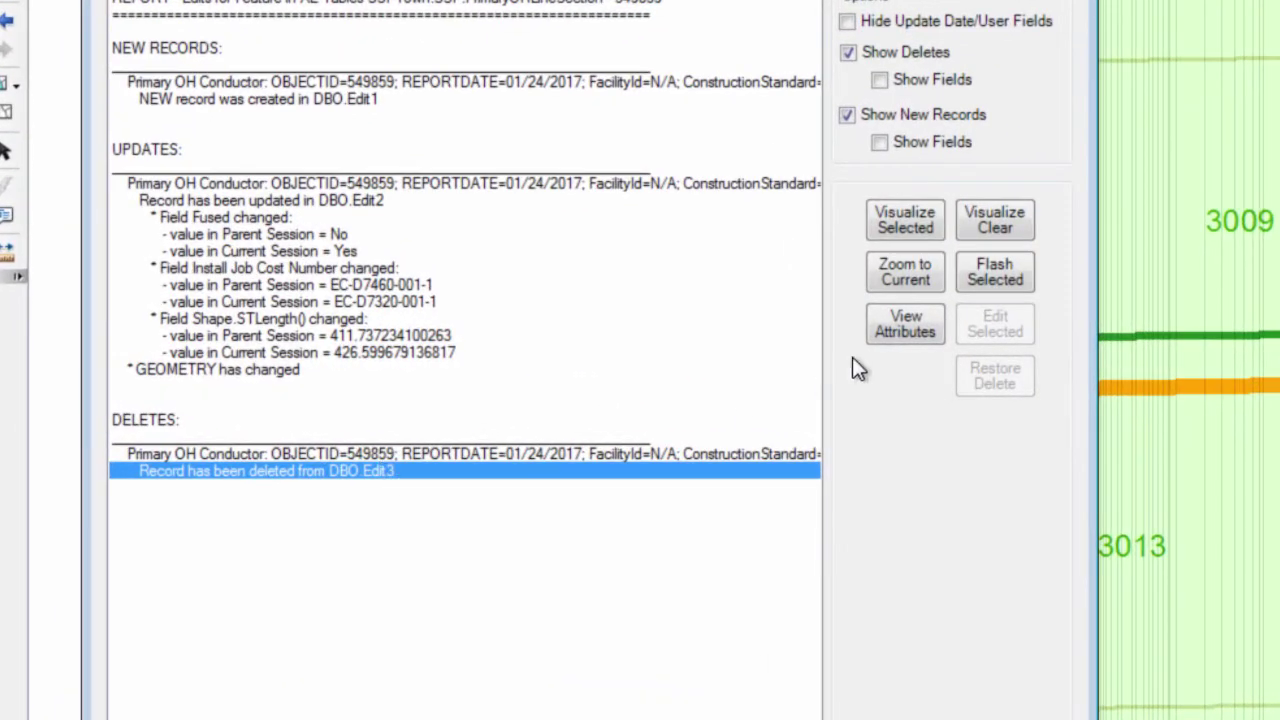
left_click(924, 213)
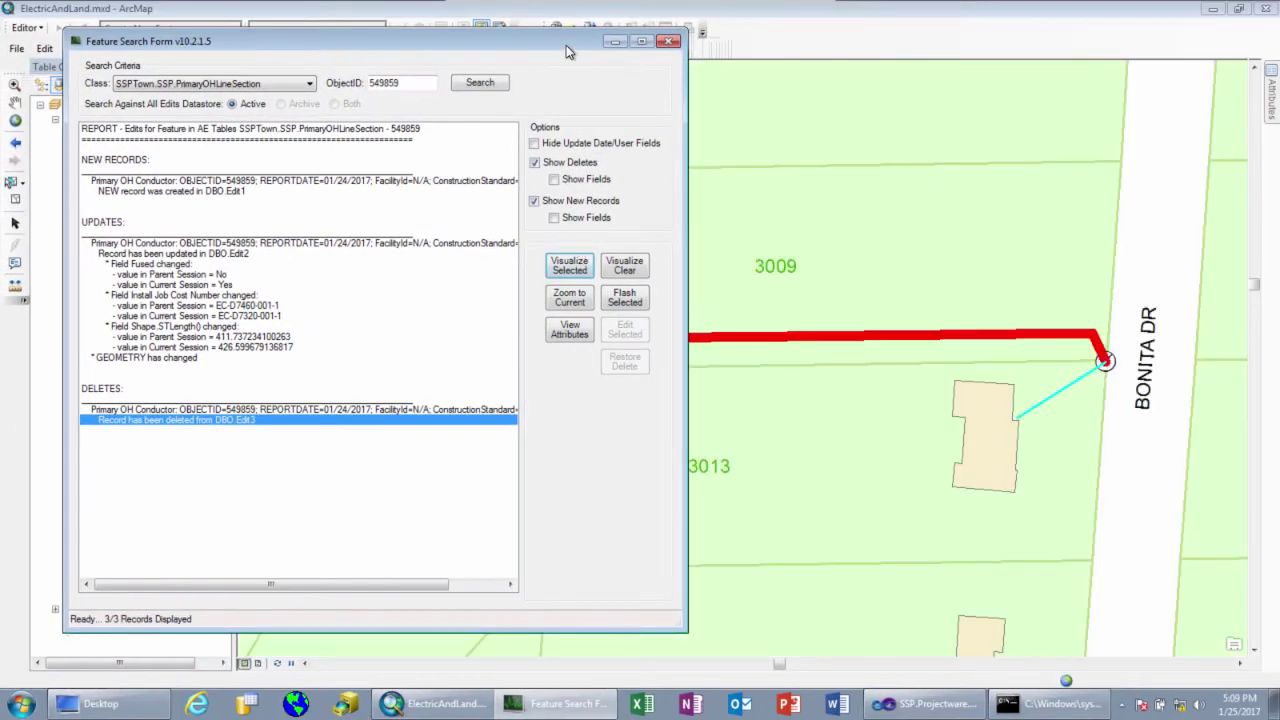
left_click_drag(565, 43, 133, 102)
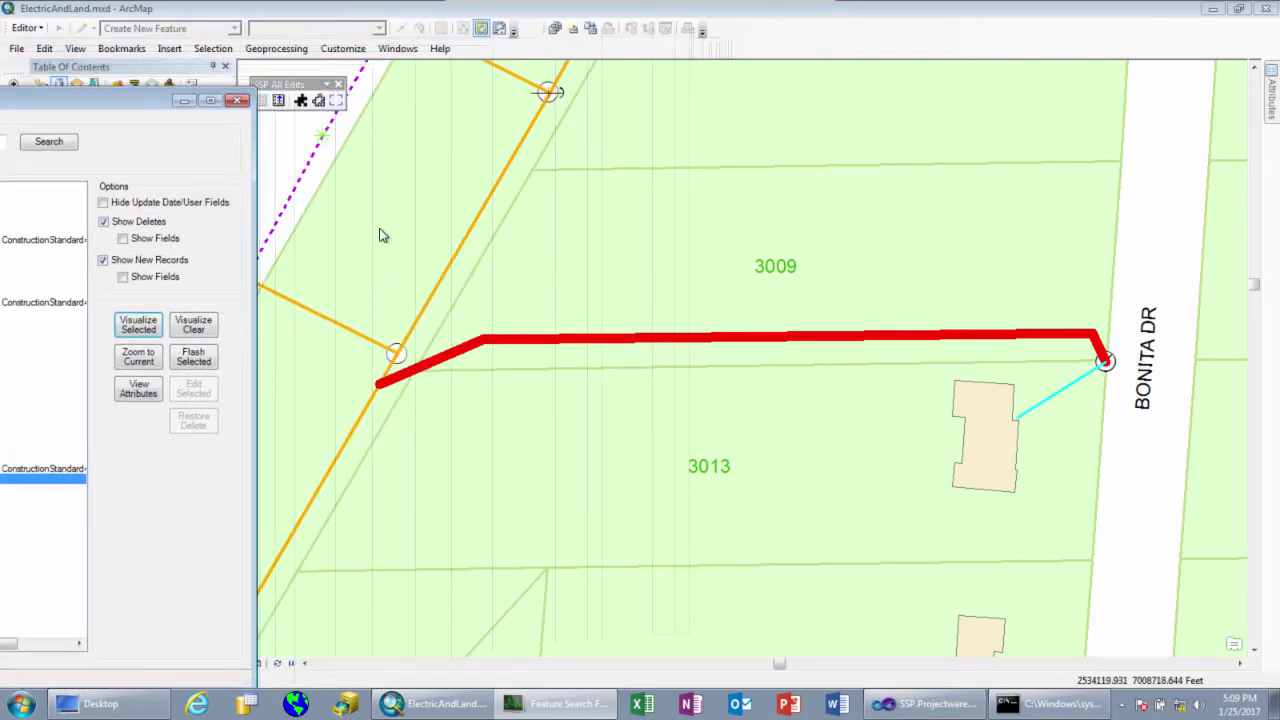
left_click_drag(214, 96, 667, 39)
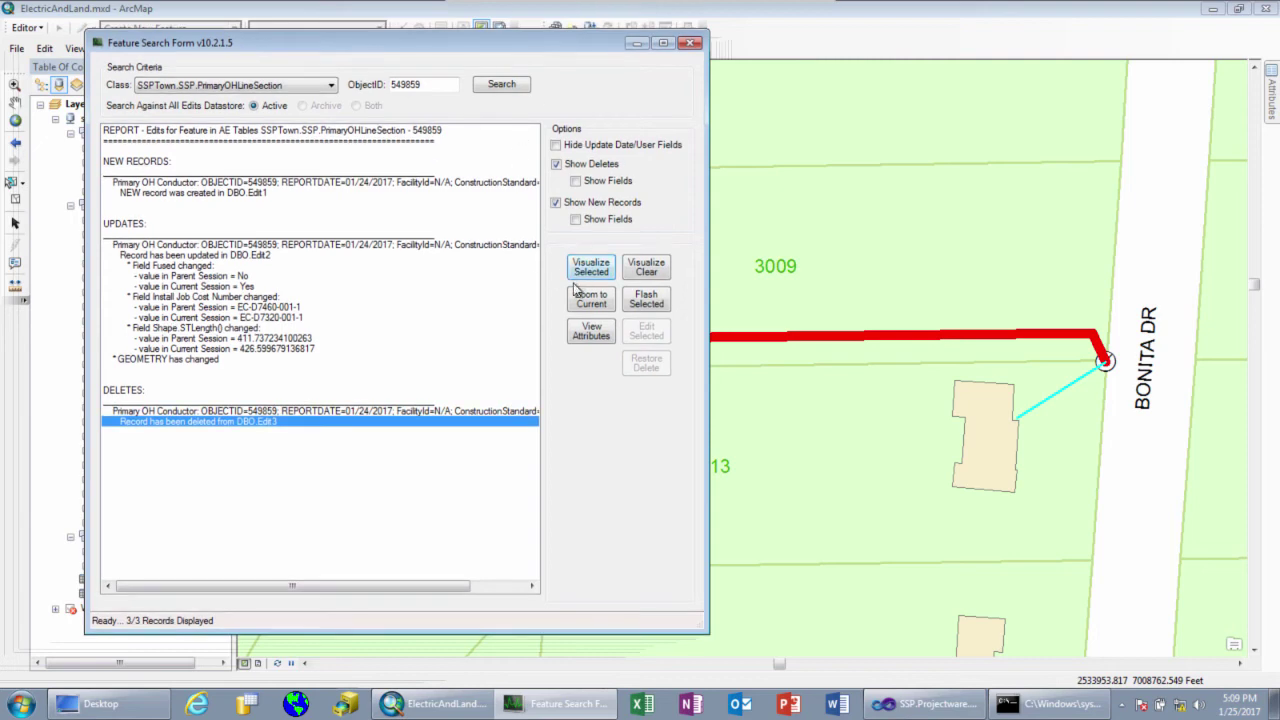
View the attribute details of the deleted conductor record, then close the details and the feature search form.
left_click(591, 331)
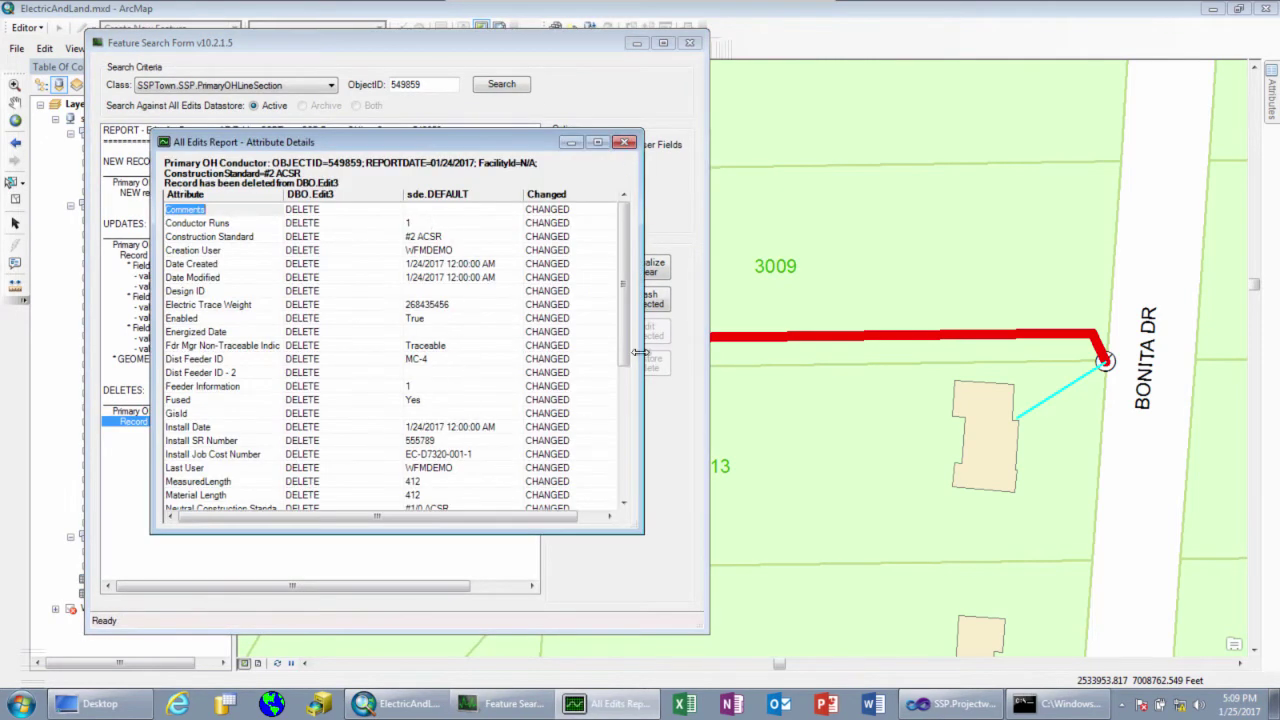
left_click(625, 142)
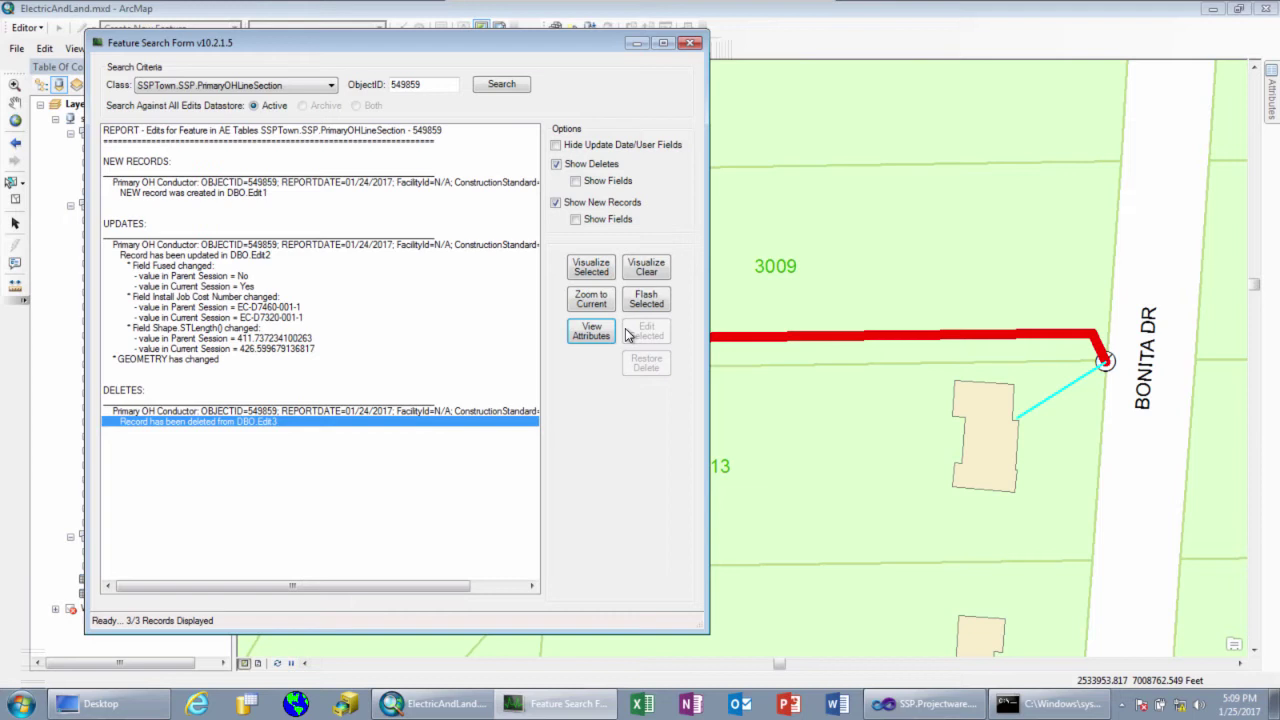
left_click(693, 44)
Retrieve the All Edits report for version Edit3 by searching on the version name.
left_click(278, 101)
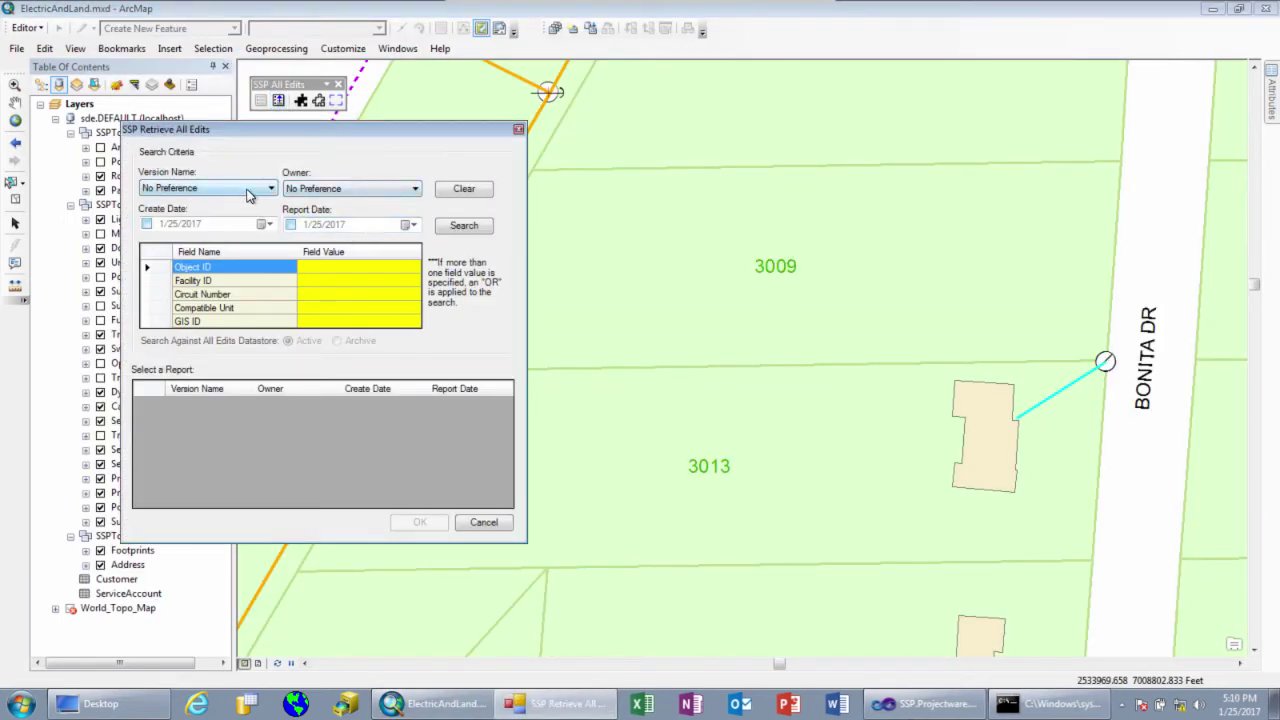
left_click(248, 192)
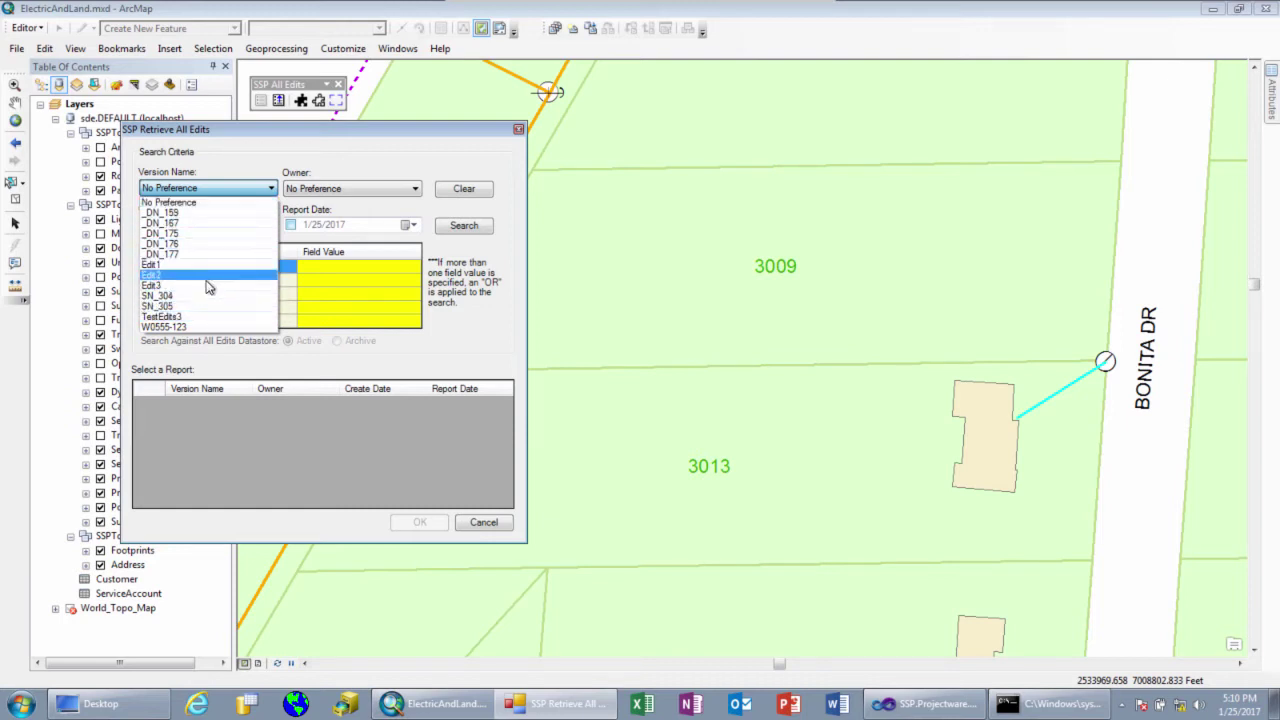
left_click(200, 285)
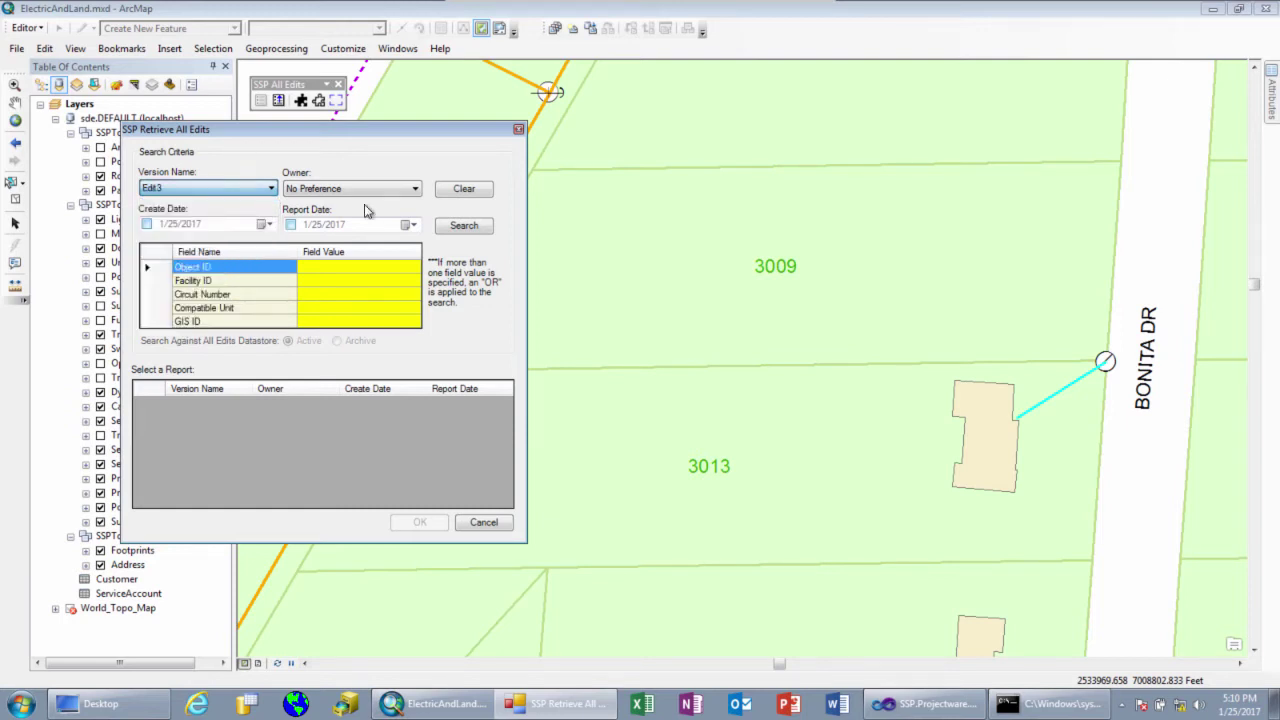
left_click(465, 226)
left_click(195, 408)
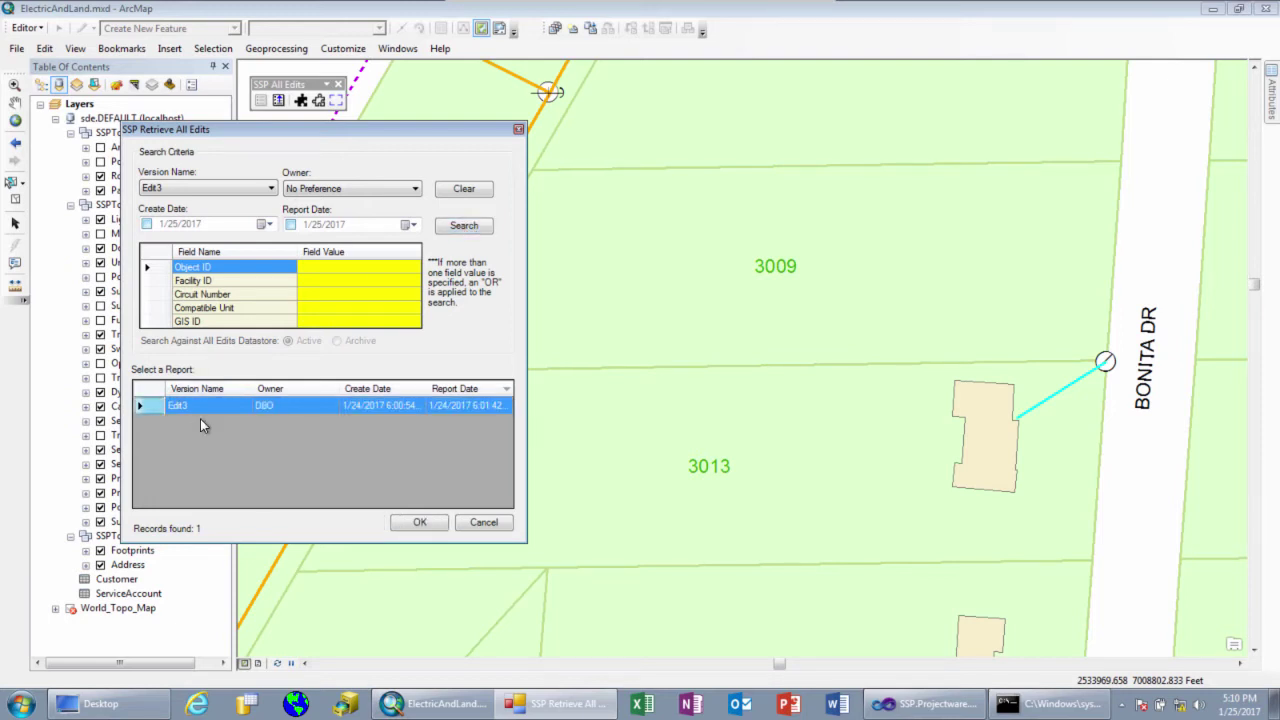
left_click(433, 526)
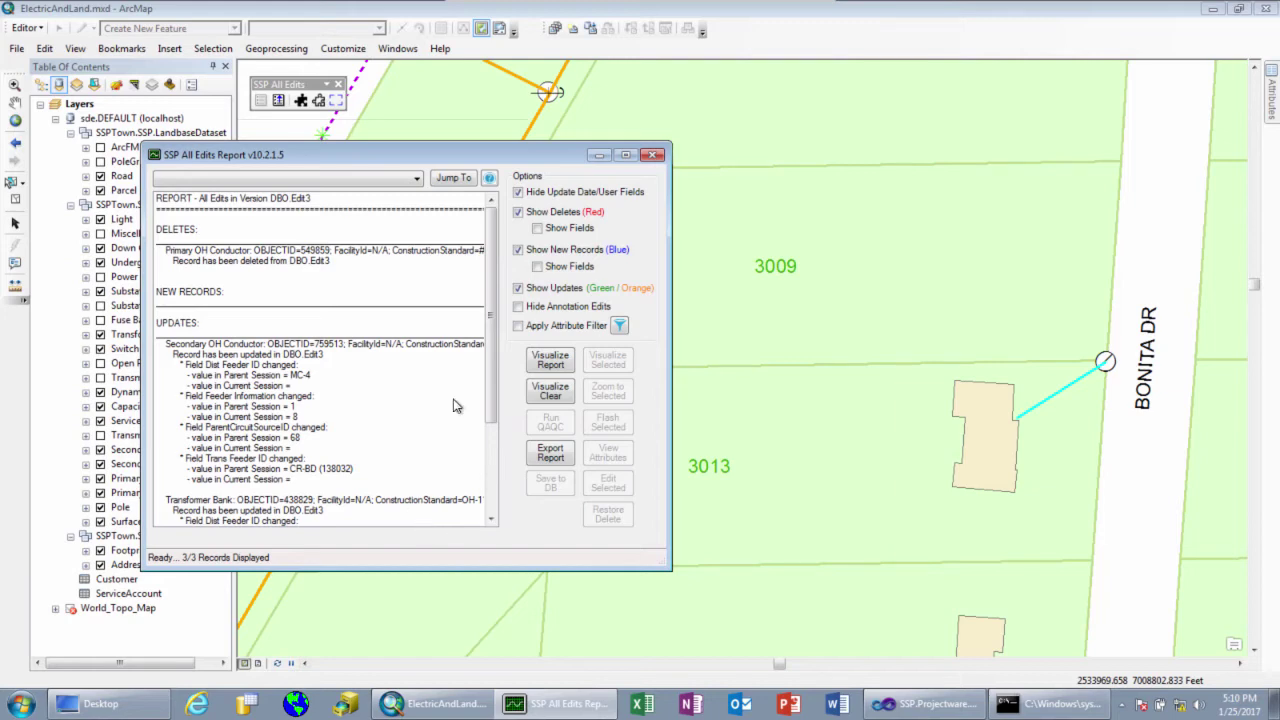
Visualize the whole Edit3 report on the map and review the field changes for the Secondary OH Conductor and Transformer Bank.
left_click(550, 361)
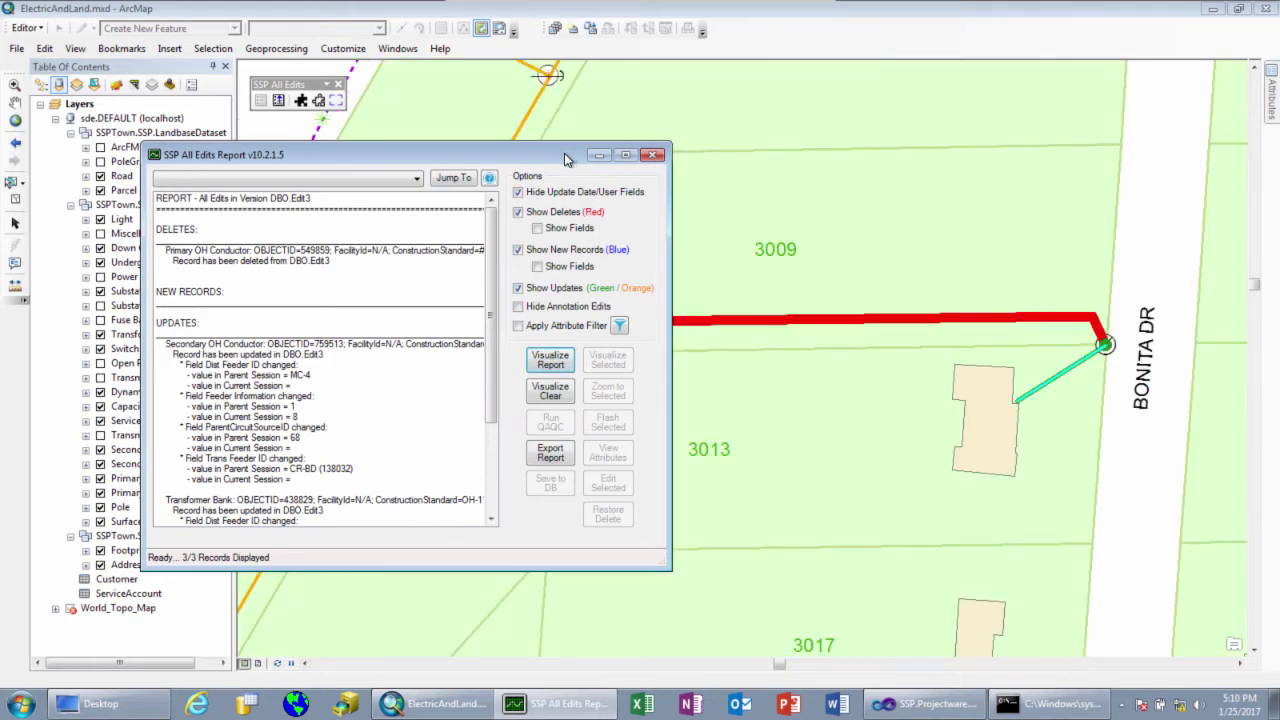
left_click_drag(564, 153, 567, 196)
left_click(318, 433)
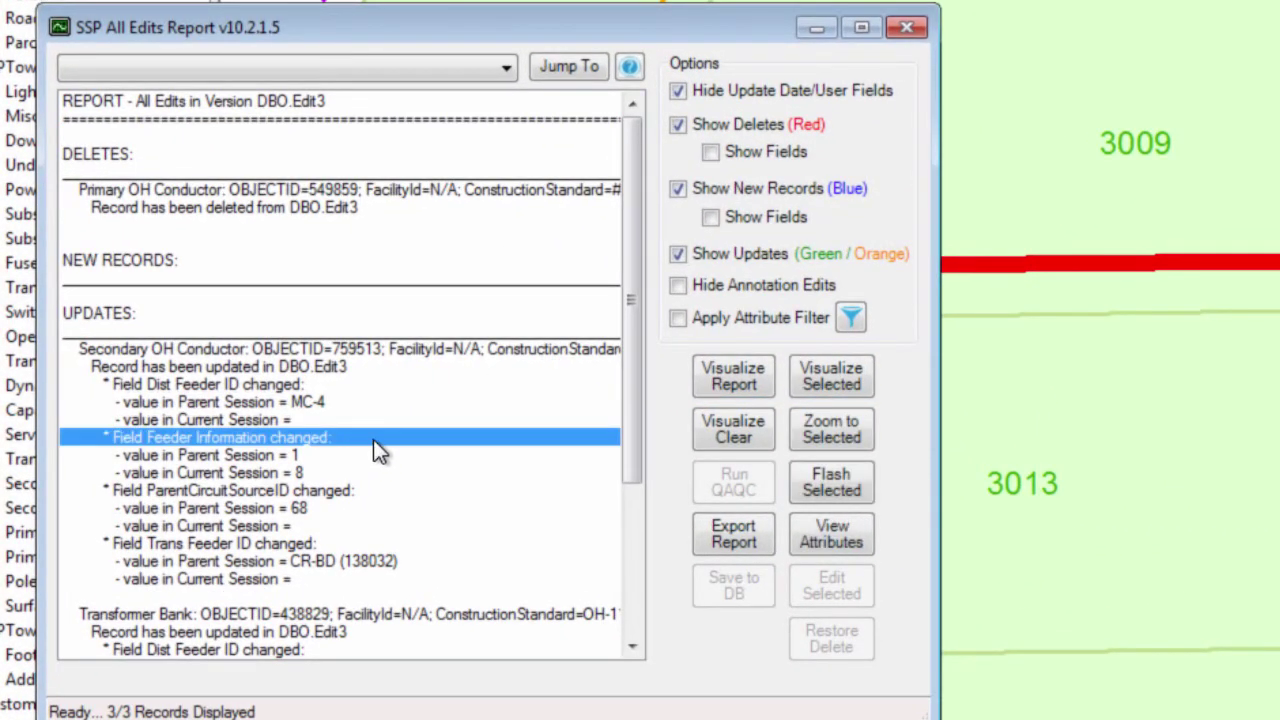
scroll(371, 449, "down", 4)
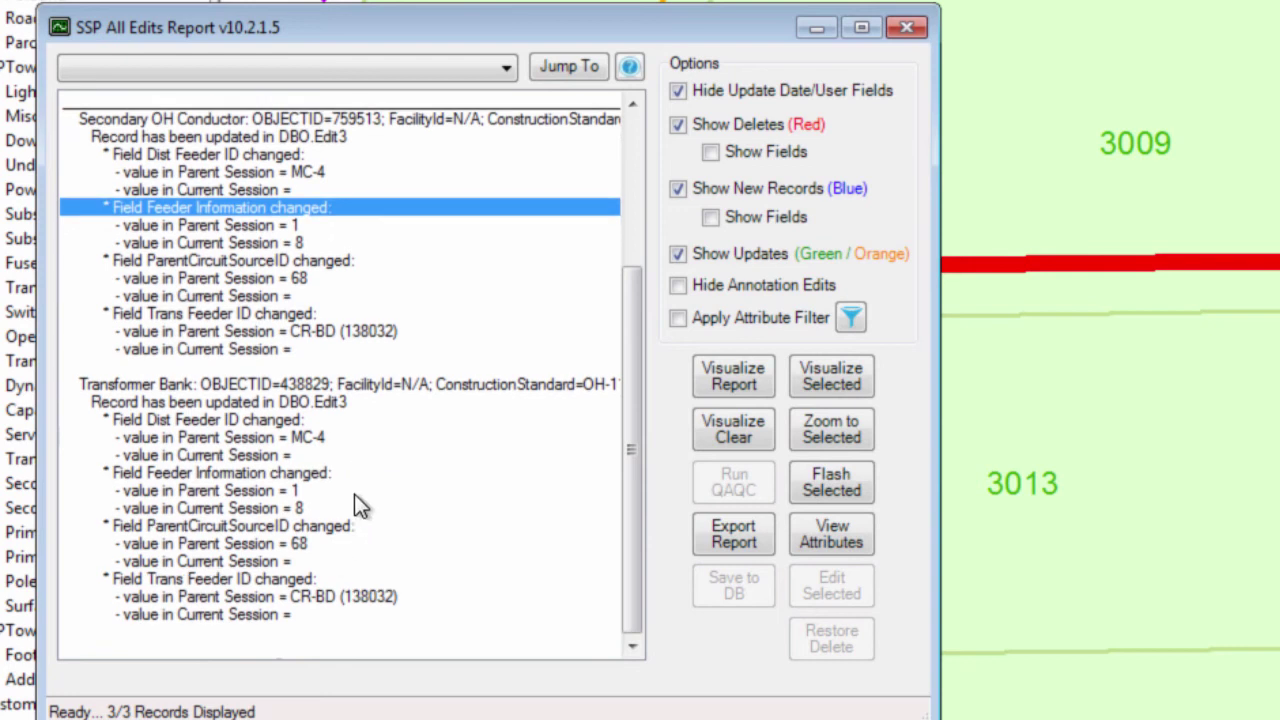
left_click(330, 437)
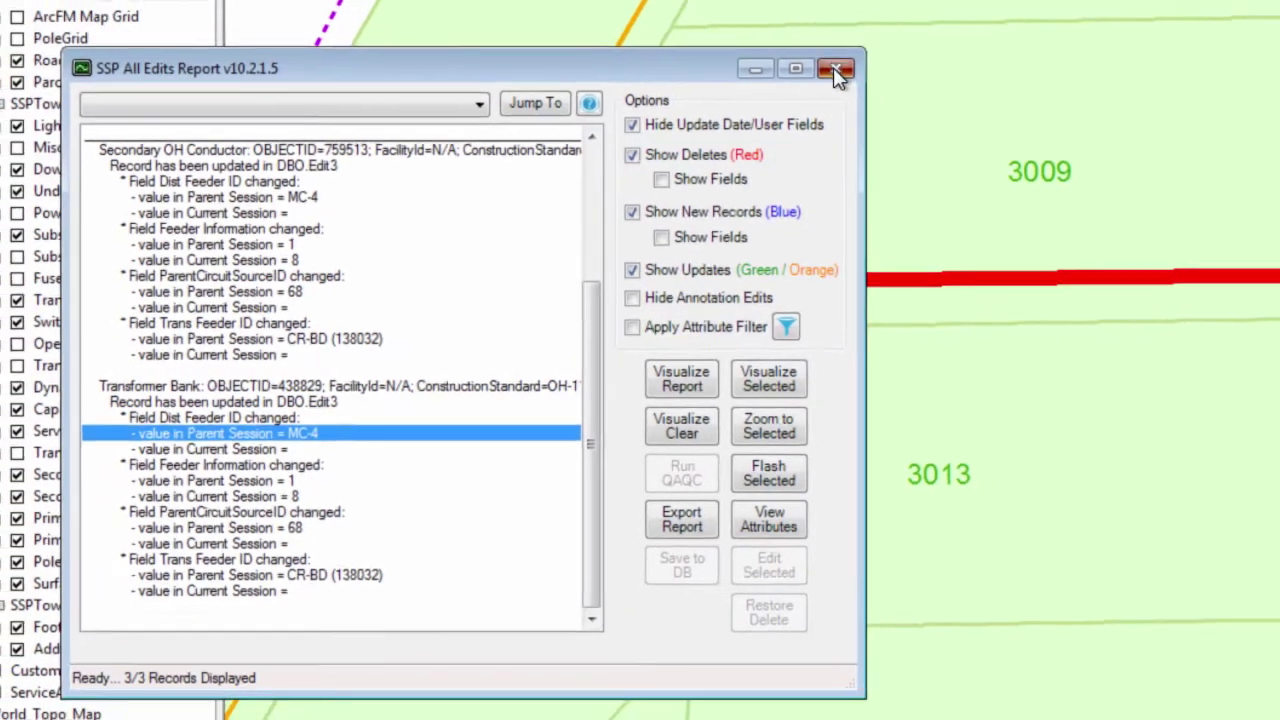
Close the Edit3 report and create a public version named Fix Edits under sde.DEFAULT, switching to it.
left_click(908, 30)
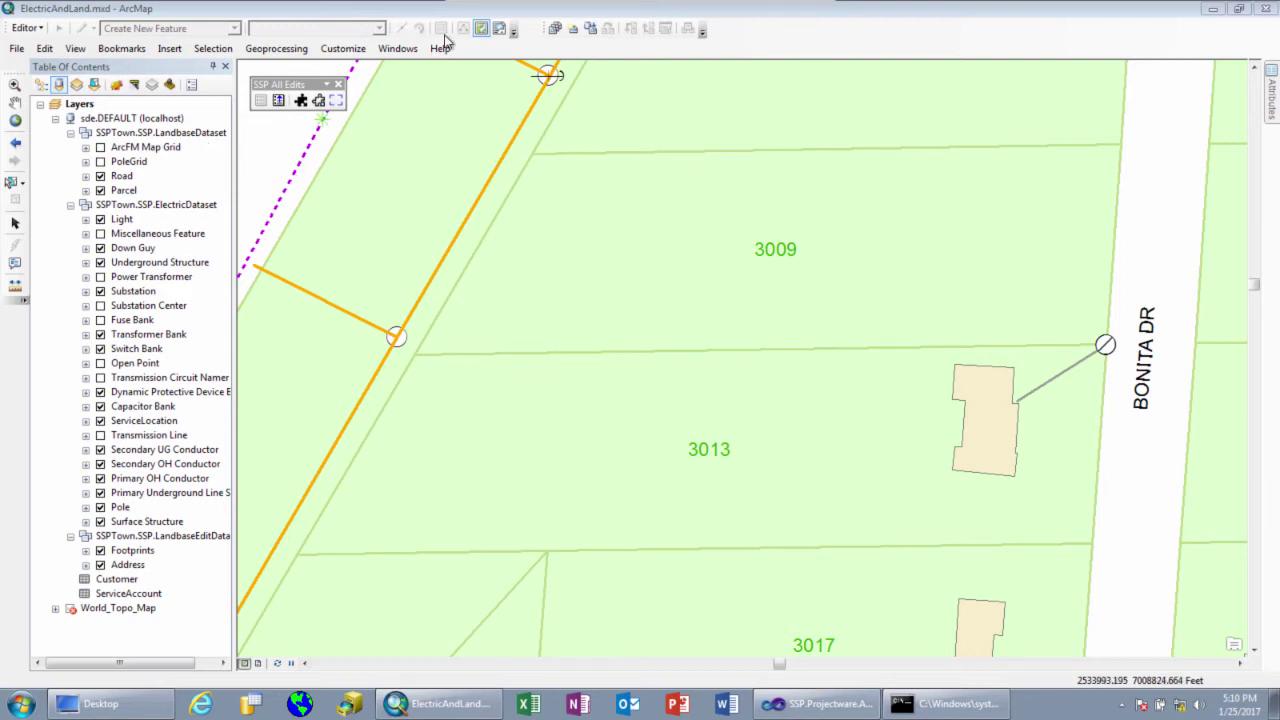
left_click(574, 30)
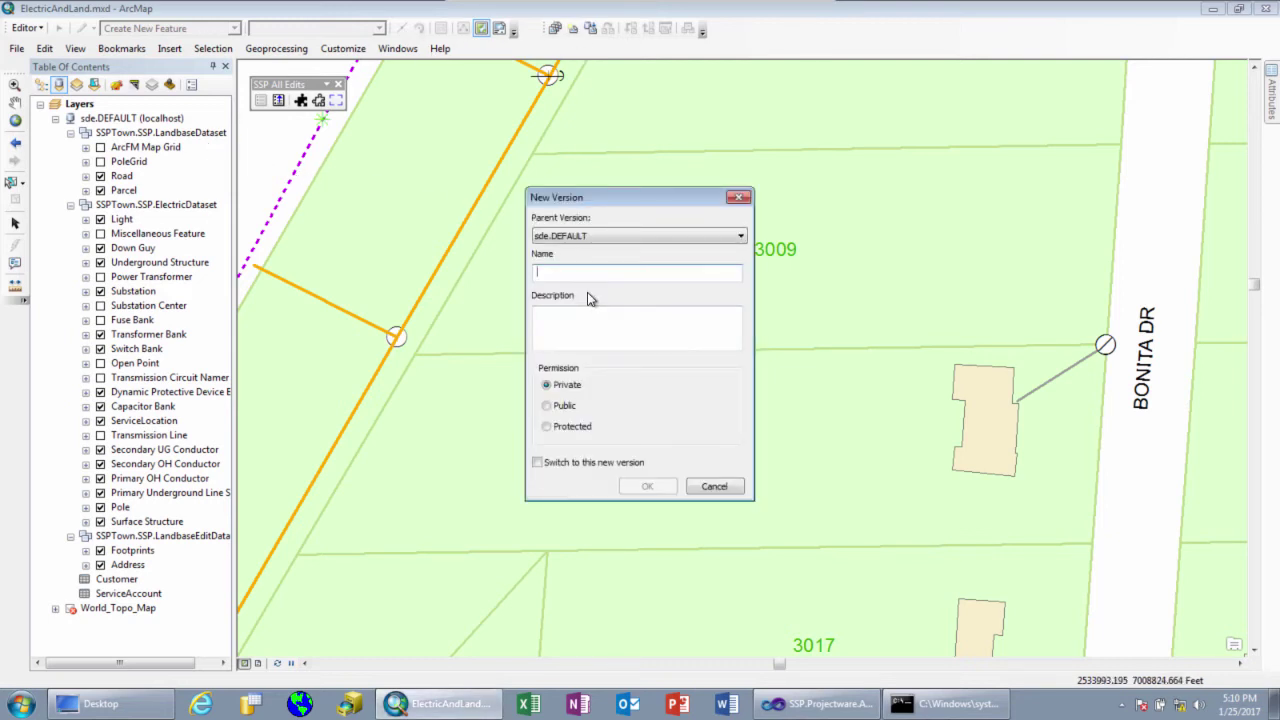
type("Fix Edits")
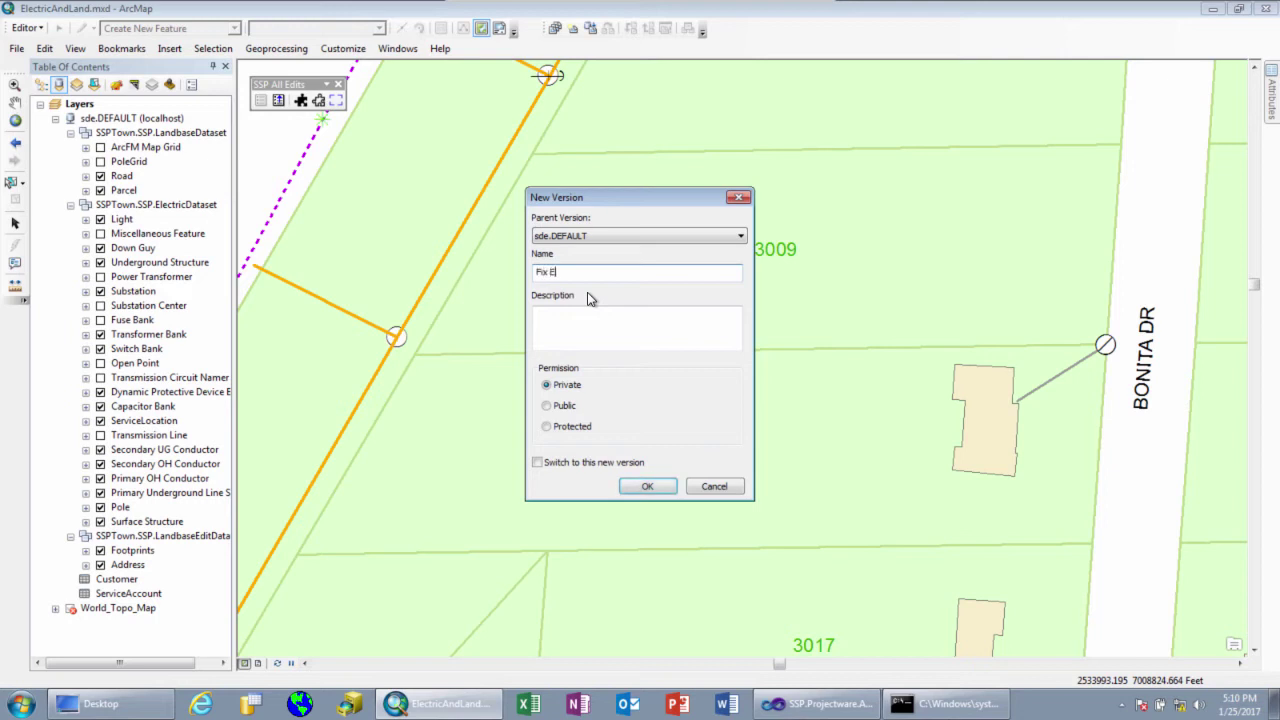
left_click(566, 407)
left_click(600, 466)
left_click(647, 486)
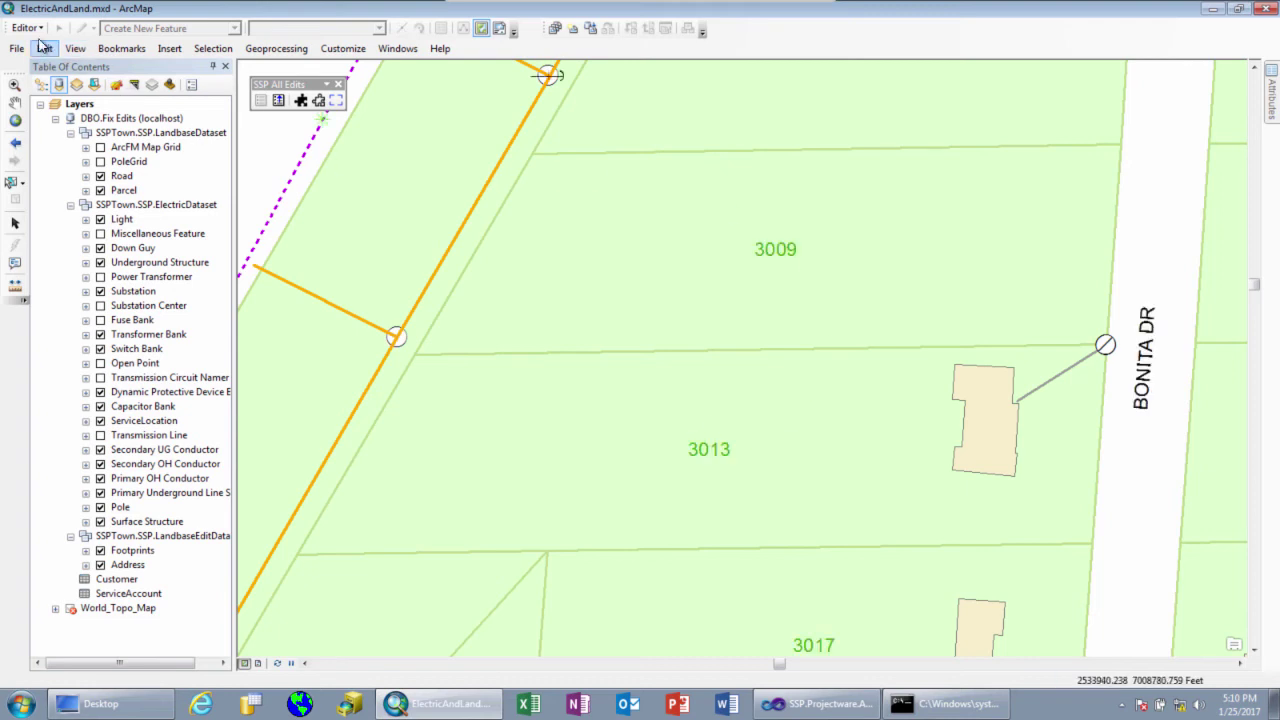
Start editing and find deleted features in the area spanning parcels 3009 and 3013, opening the deleted Primary OH Conductor for details.
left_click(25, 27)
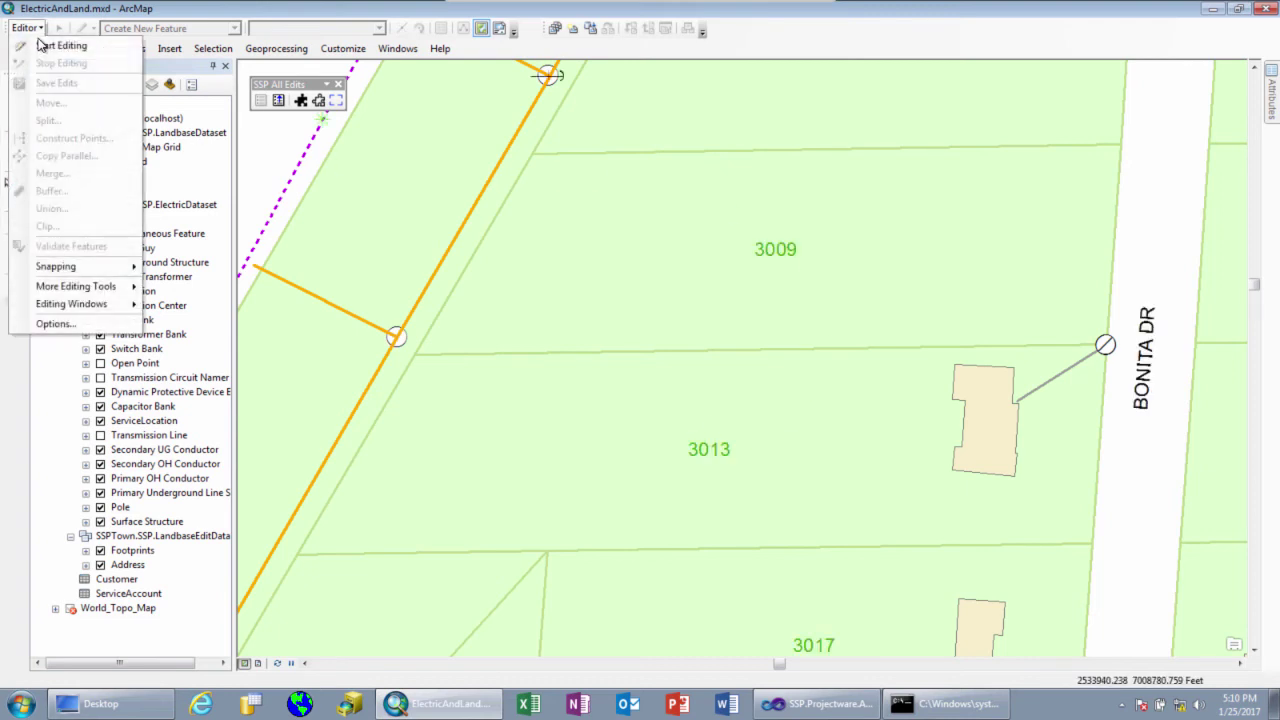
left_click(55, 46)
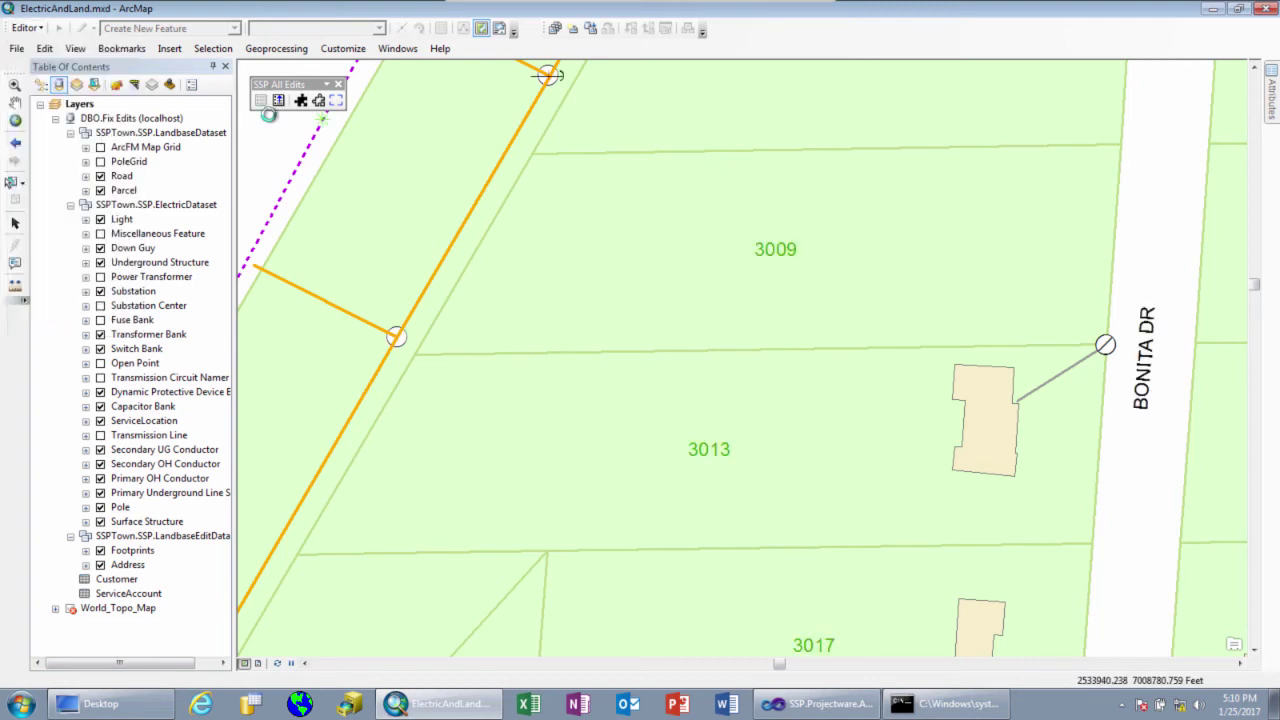
left_click(336, 100)
left_click_drag(427, 214, 1016, 494)
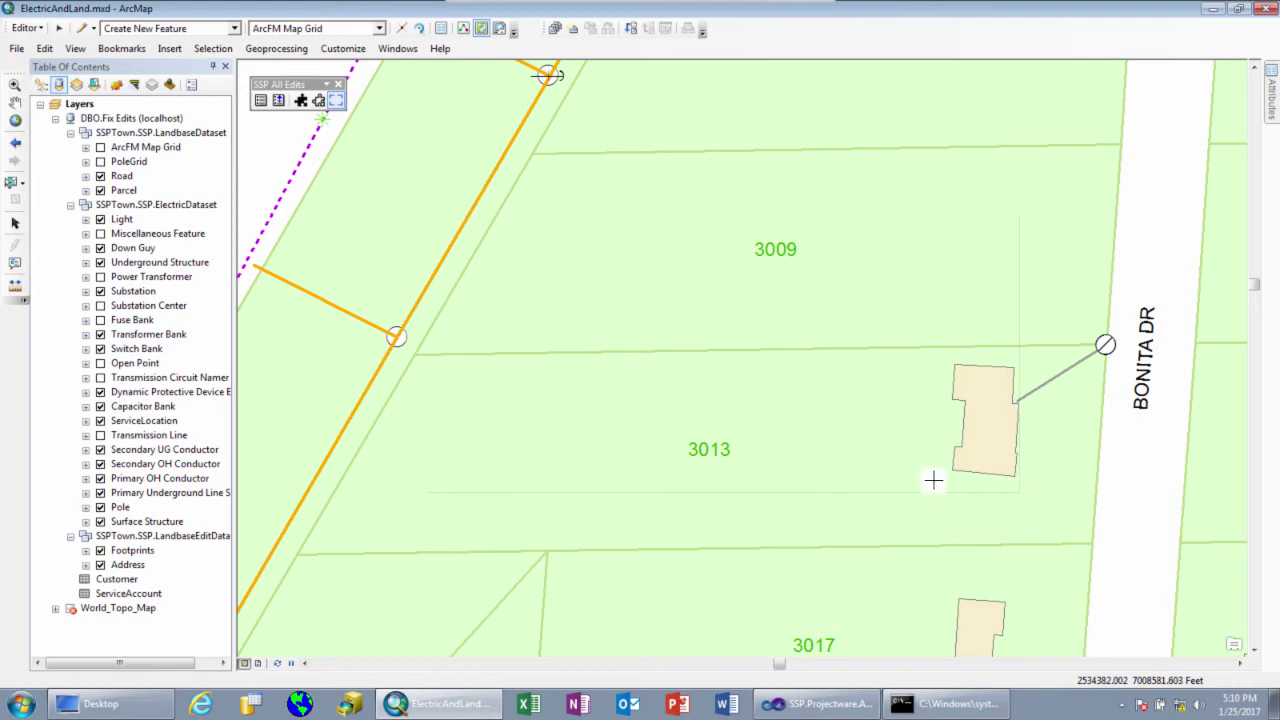
left_click(56, 95)
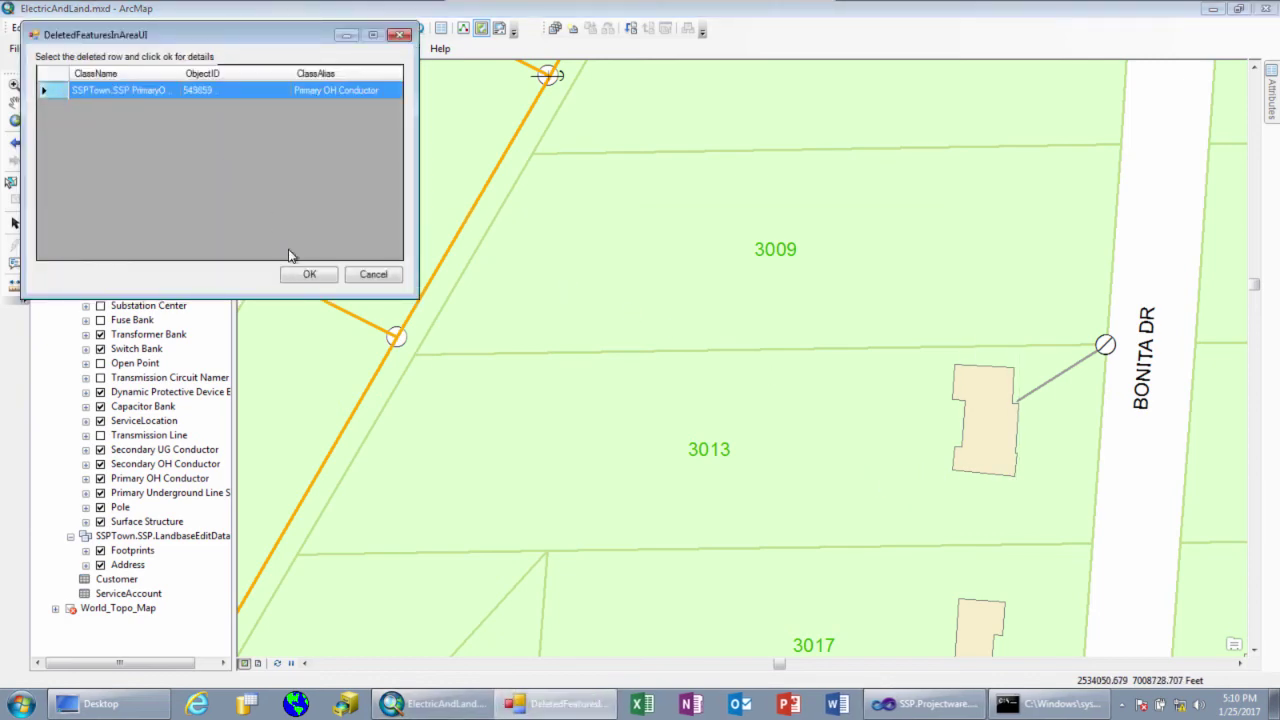
left_click(309, 274)
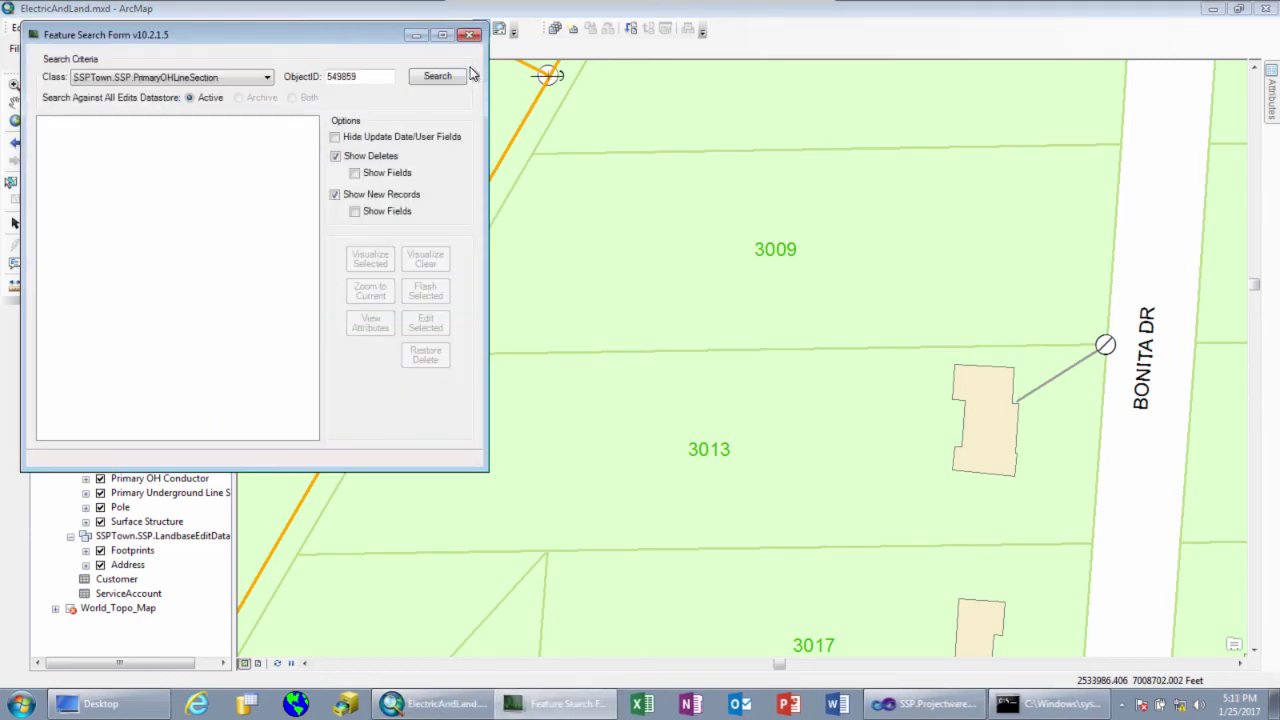
Retrieve the conductor's edit history and restore the record deleted in DBO.Edit3, flashing it on the map first.
left_click(437, 76)
left_click(157, 404)
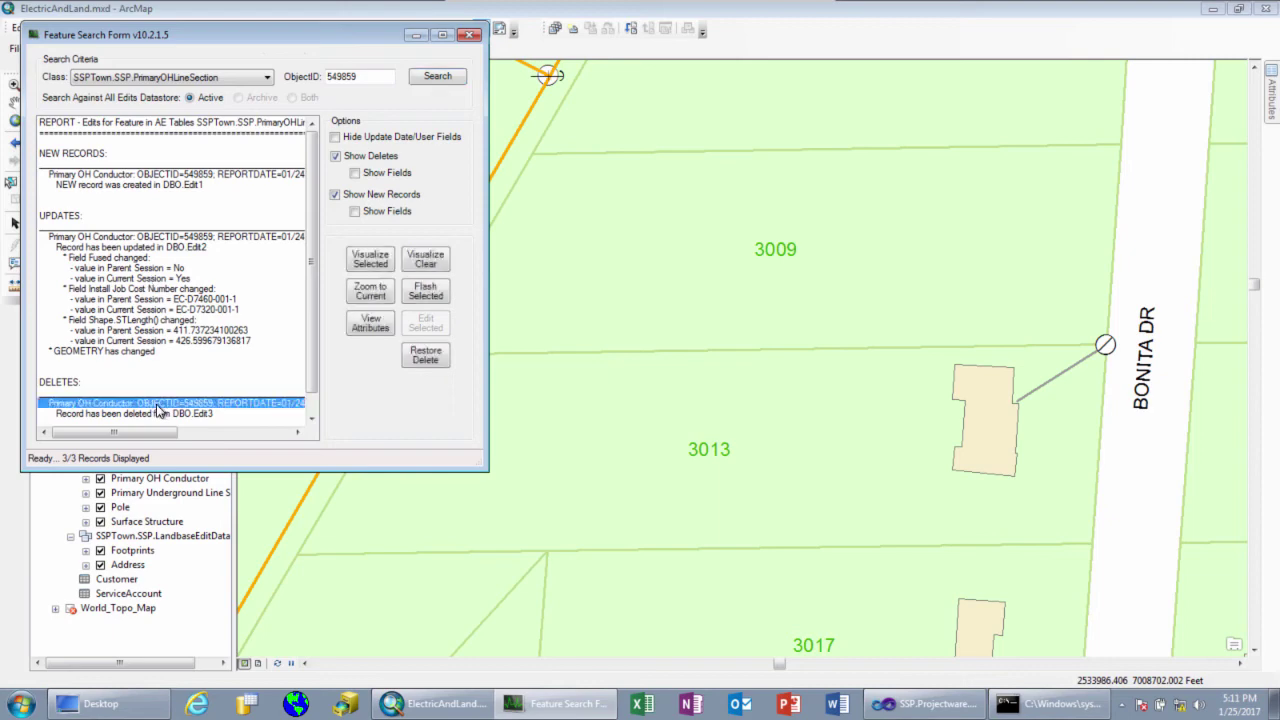
left_click(425, 292)
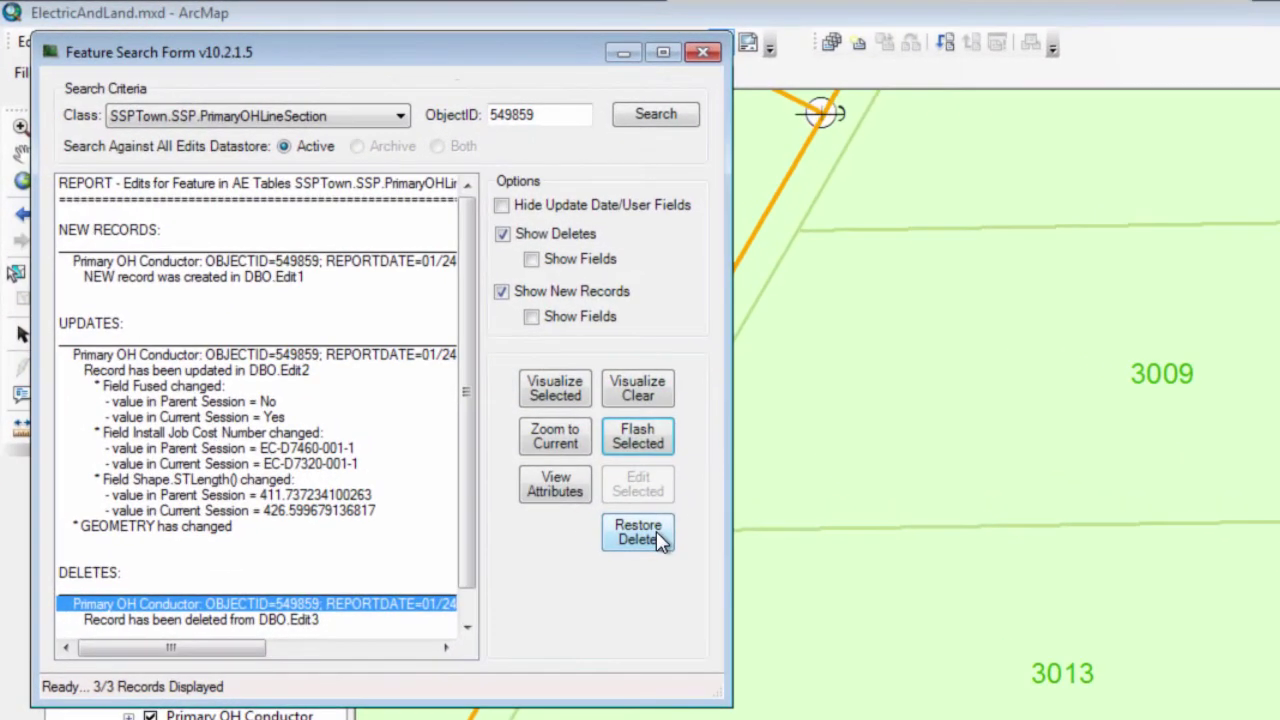
left_click(638, 532)
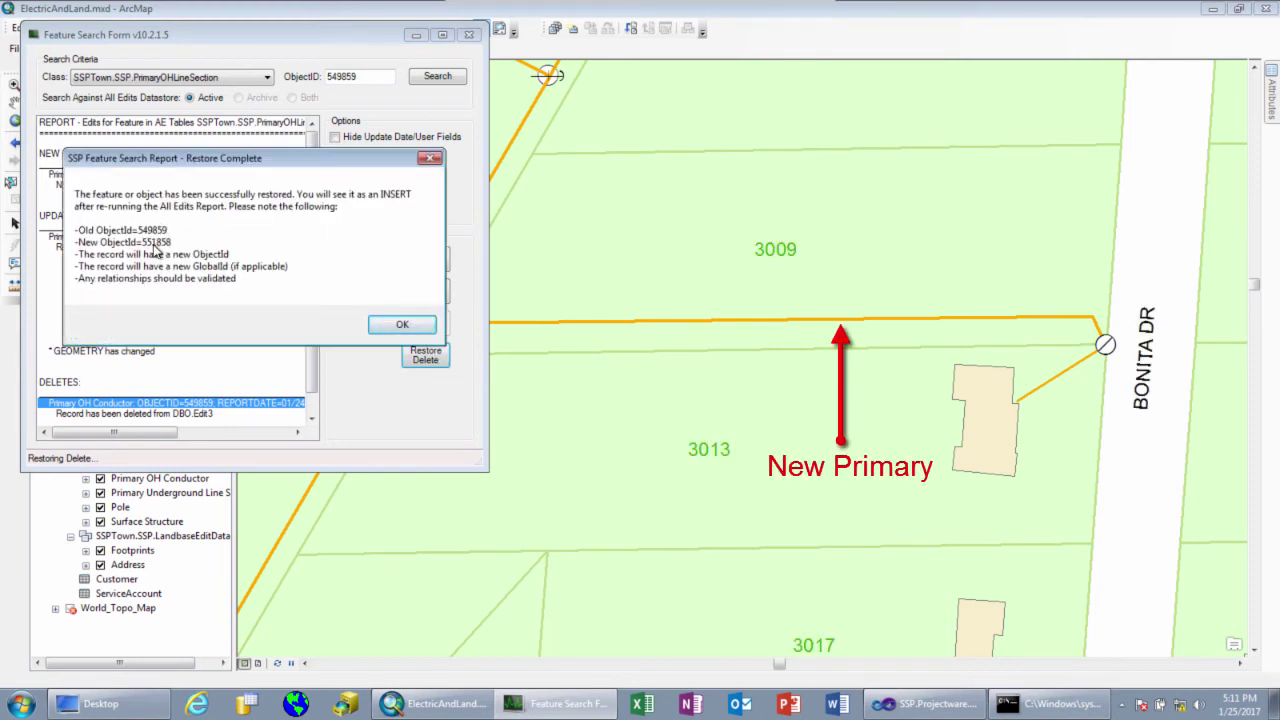
left_click(402, 325)
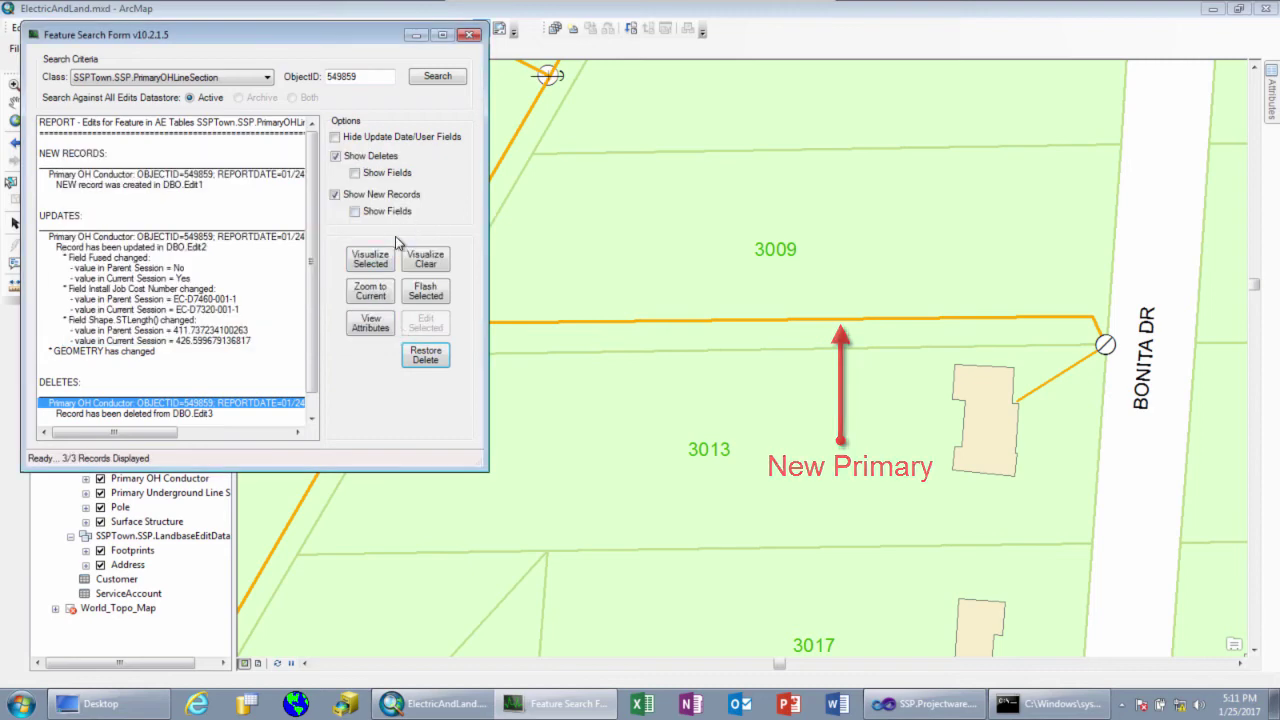
left_click(470, 35)
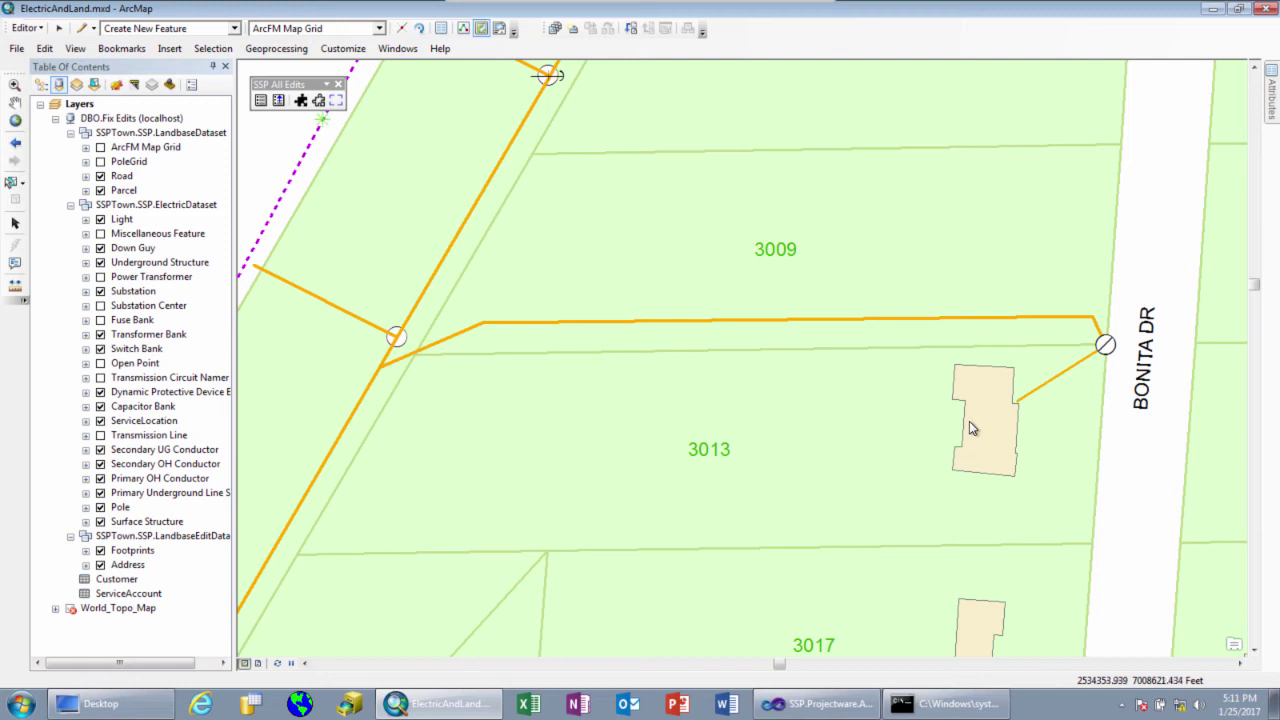
Save the edits and generate the All Edits report for the Fix Edits version.
left_click(26, 28)
left_click(57, 83)
left_click(260, 100)
left_click(700, 415)
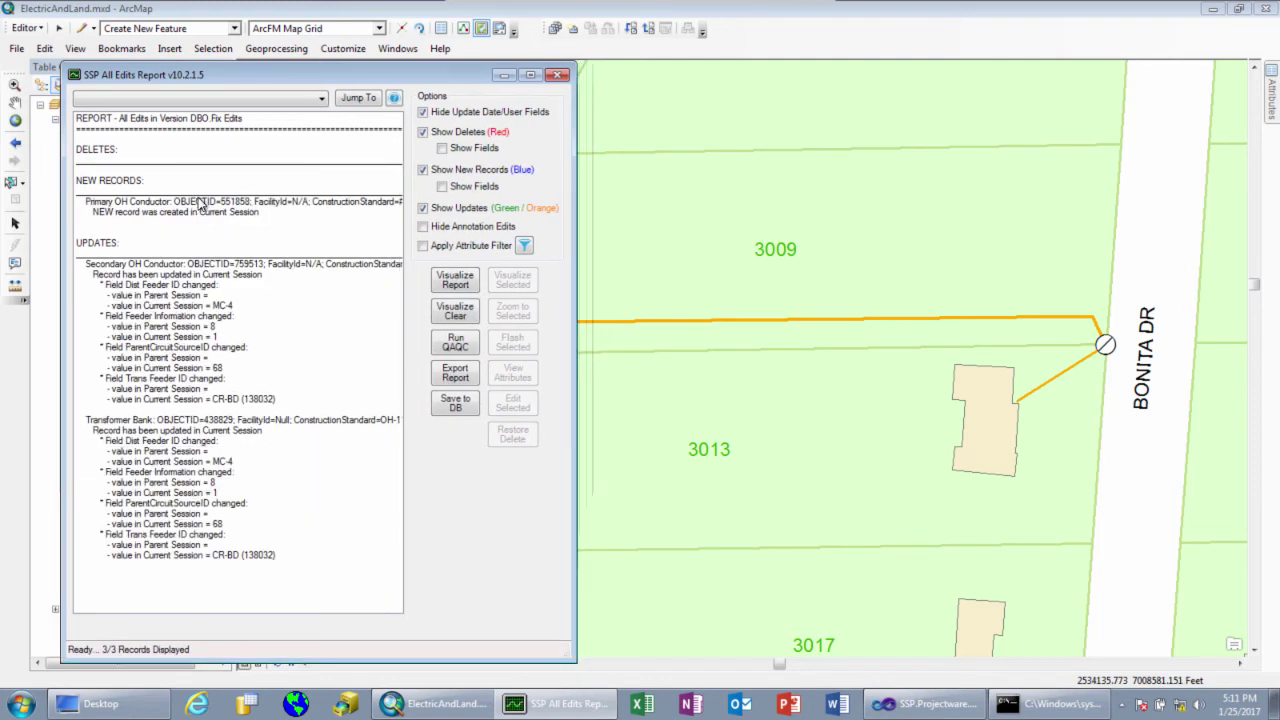
Visualize the whole Fix Edits report on the map and examine the field values of the new Primary OH Conductor record.
left_click(455, 281)
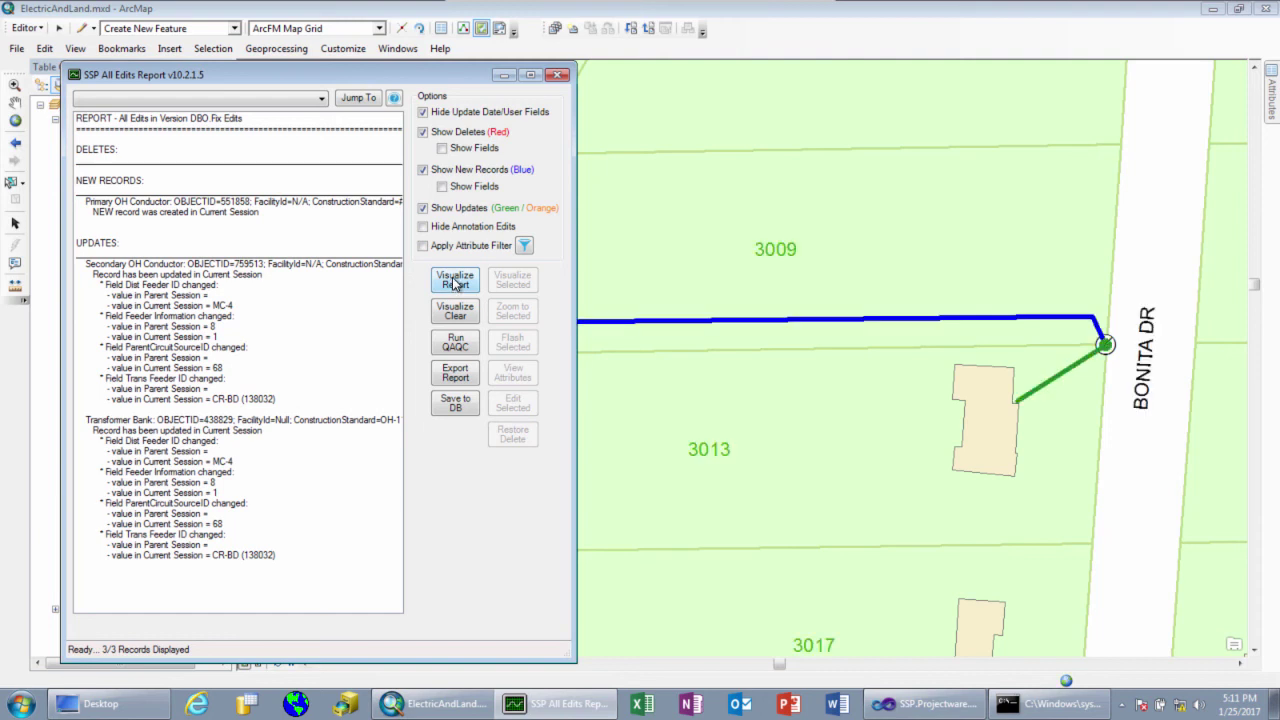
left_click(187, 226)
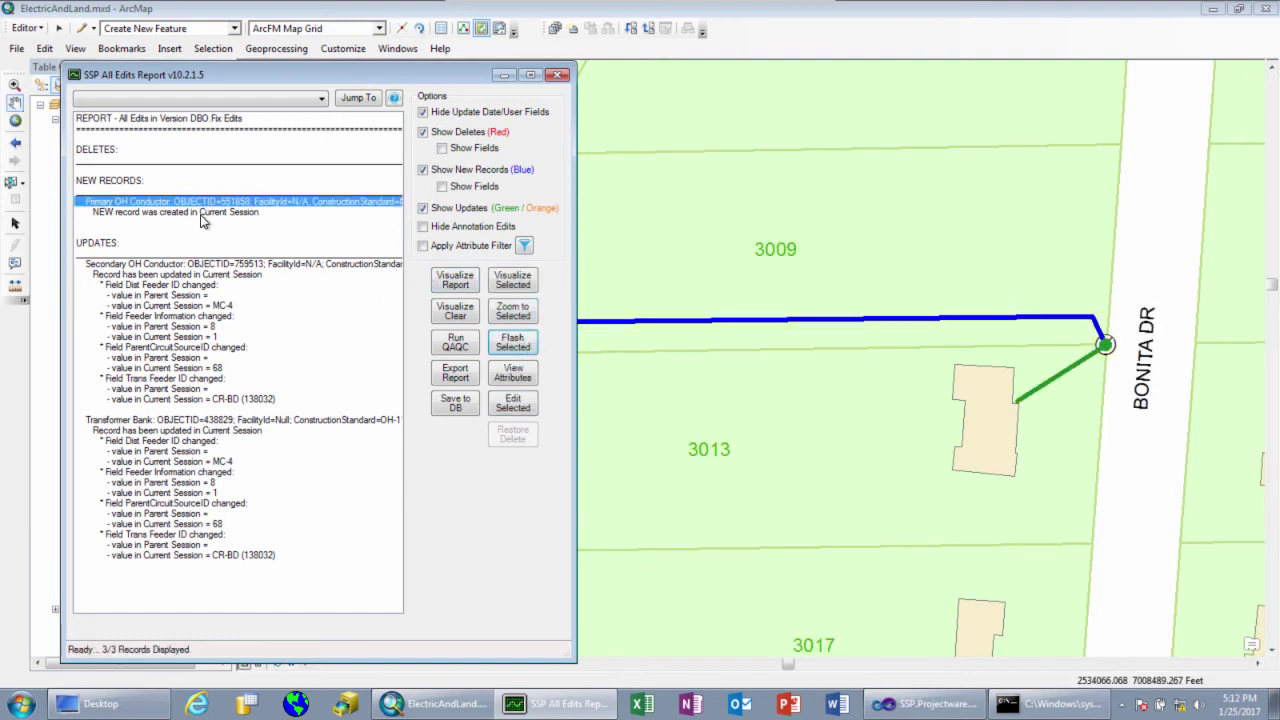
left_click(443, 188)
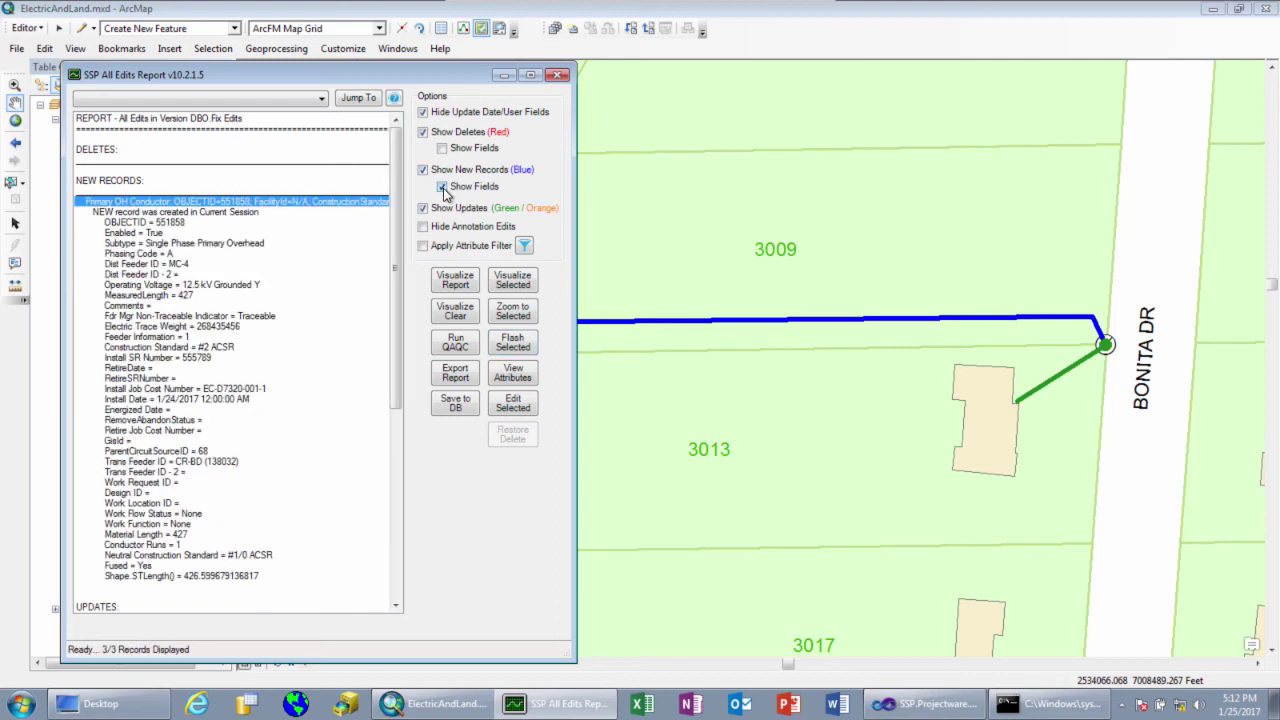
left_click(443, 188)
Review the Dist Feeder ID changes for the Secondary OH Conductor and the Transformer Bank, then close the report.
left_click(253, 309)
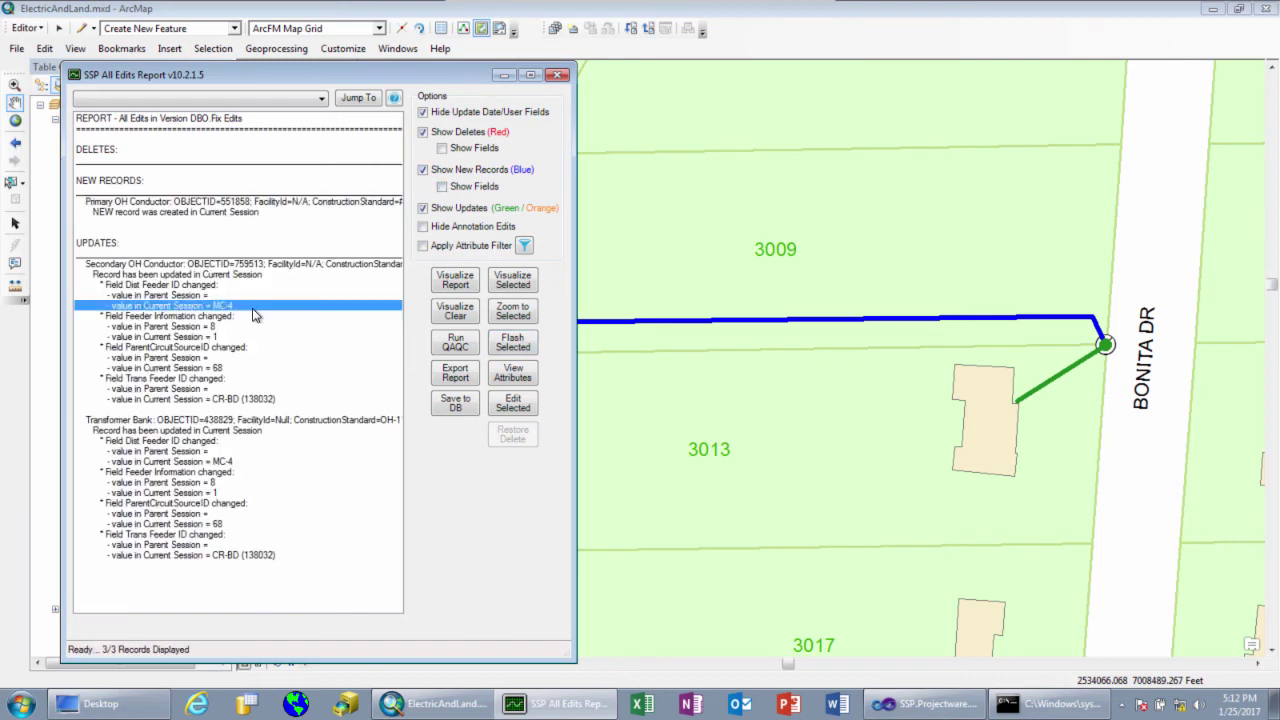
left_click(233, 296)
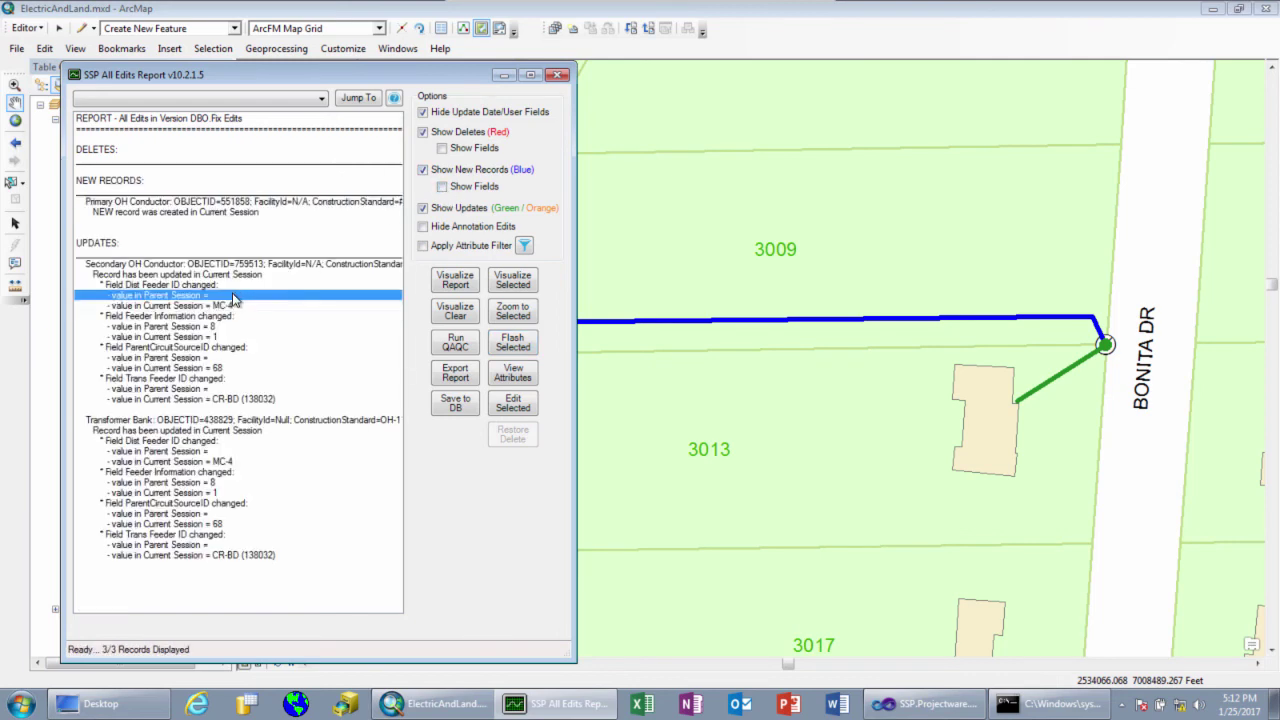
left_click(248, 306)
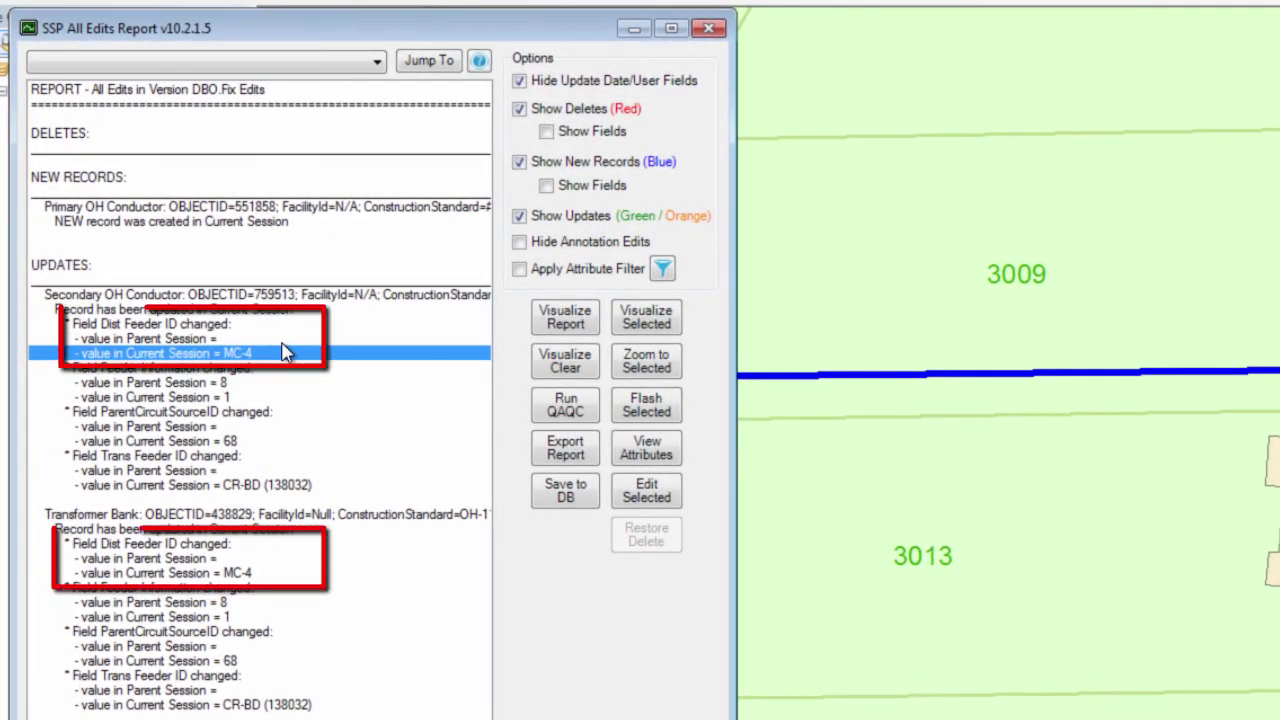
left_click(244, 515)
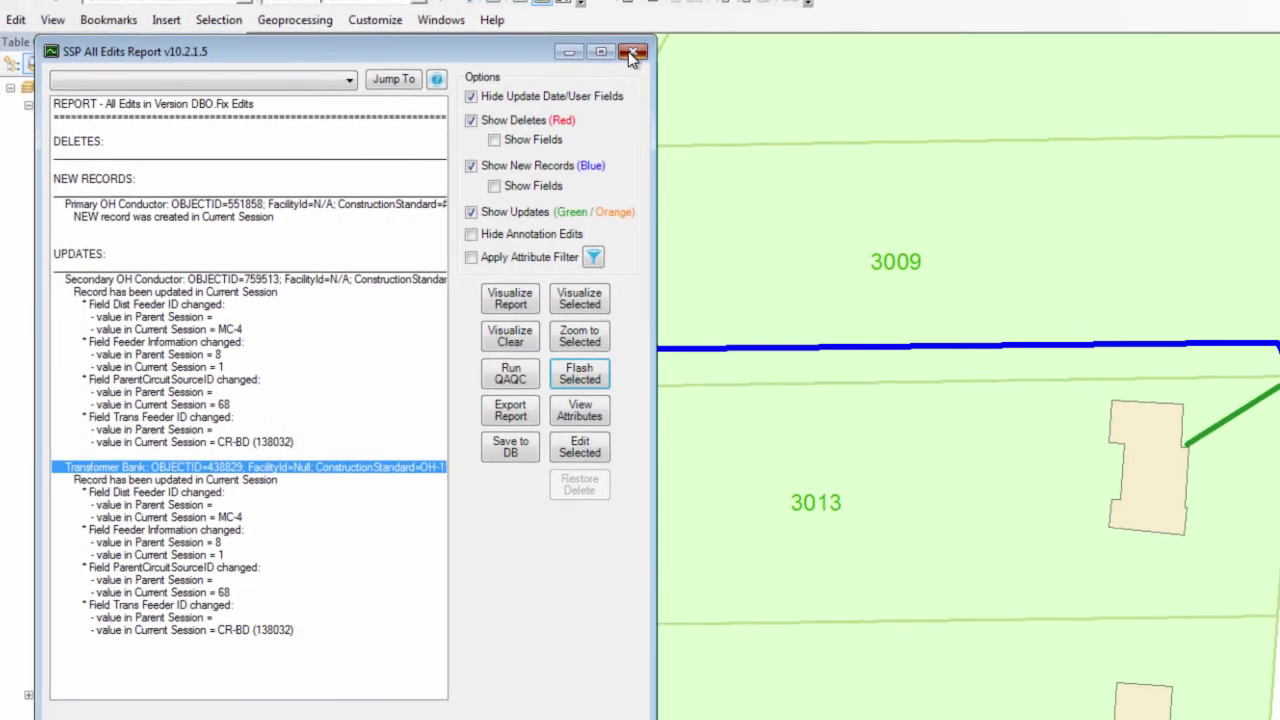
left_click(708, 28)
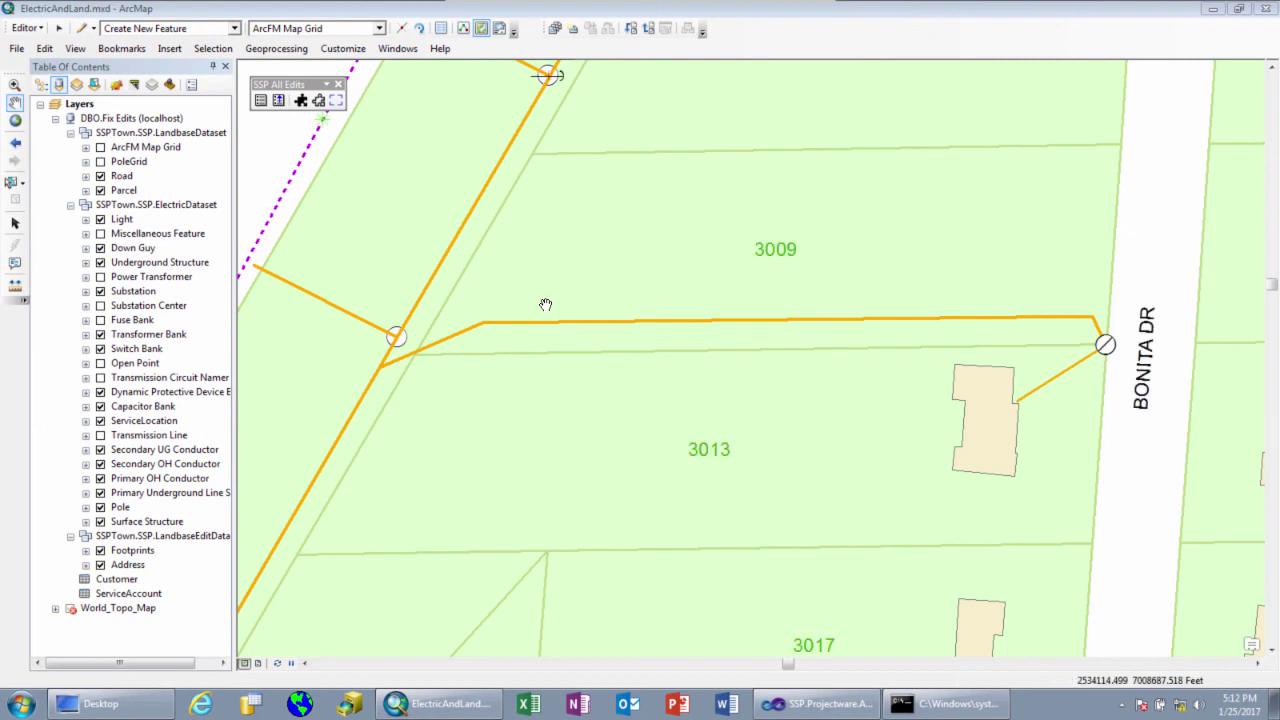